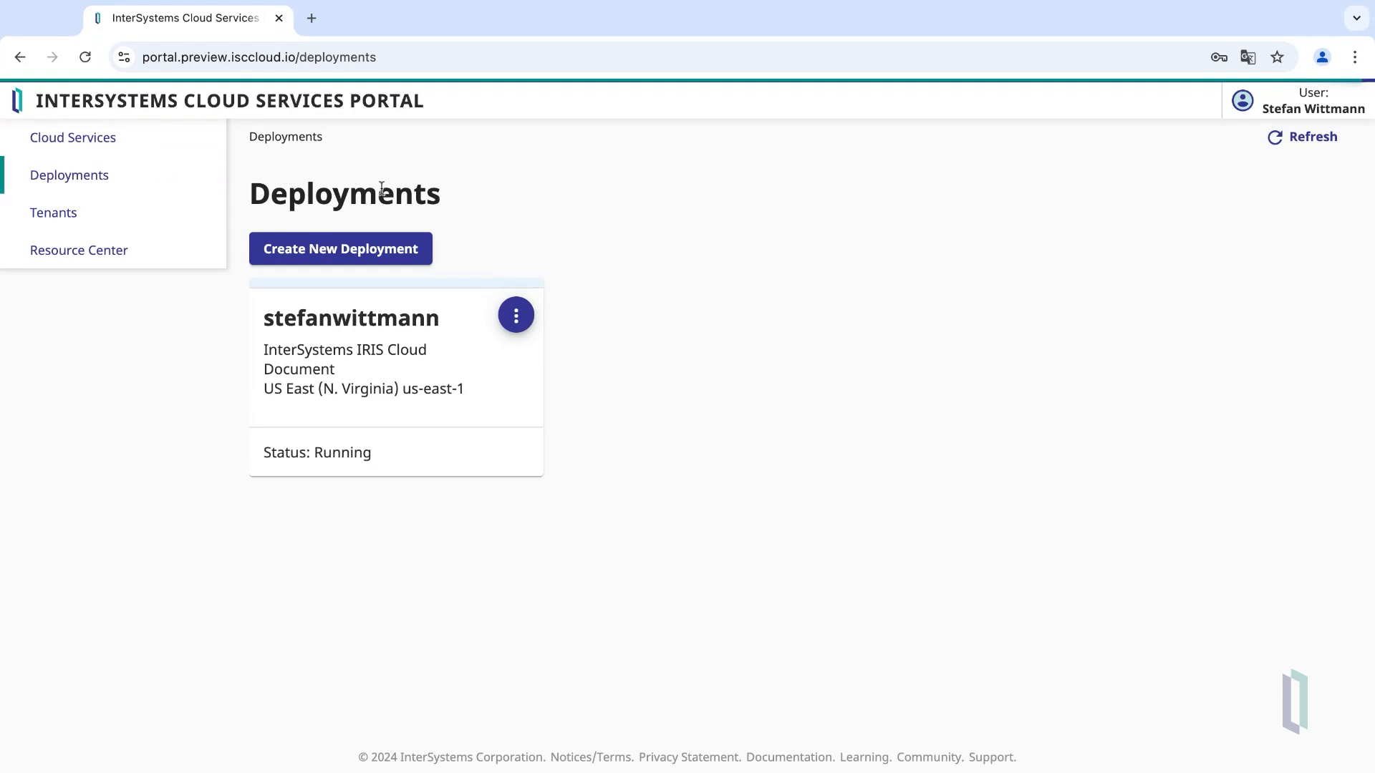
- From Cloud Services, start a new deployment under the IRIS Cloud Document subscription
left_click(107, 152)
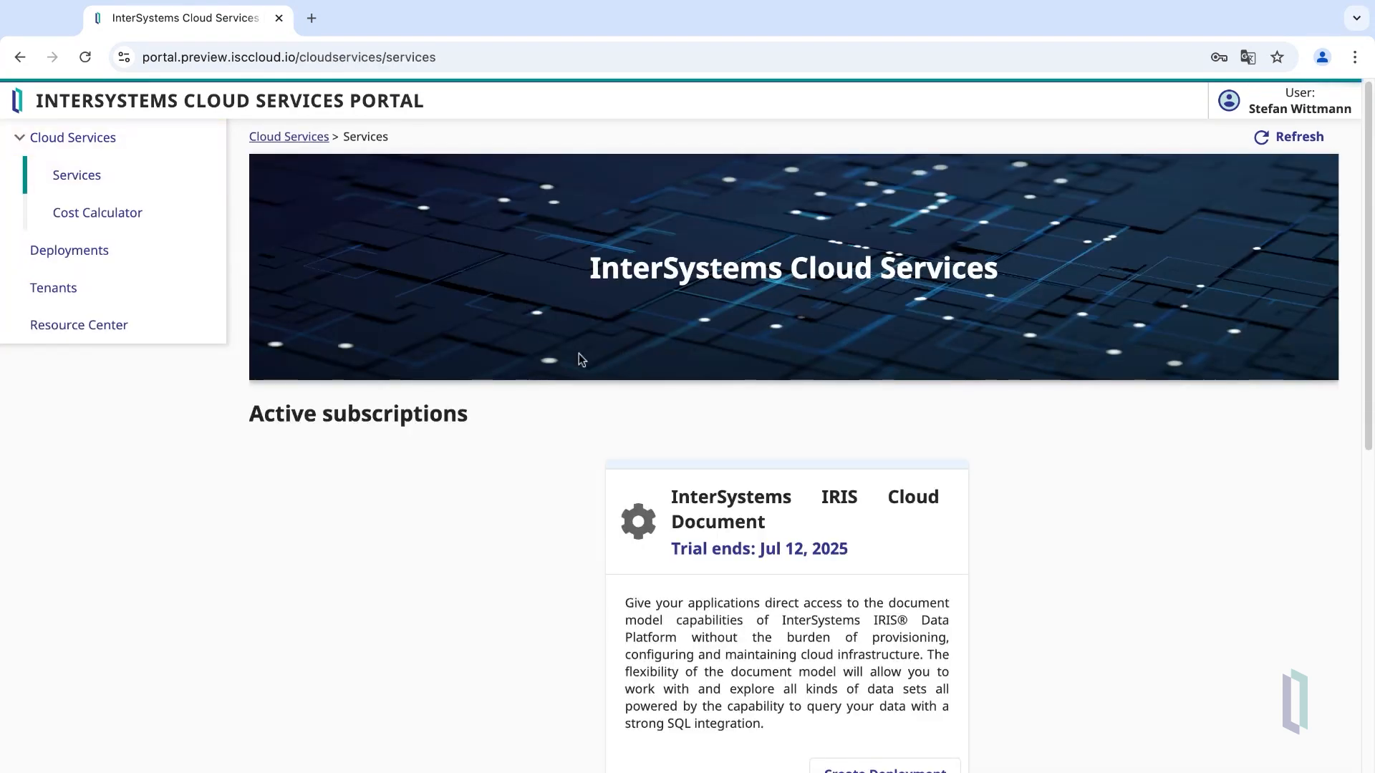
scroll(578, 357, "down", 1)
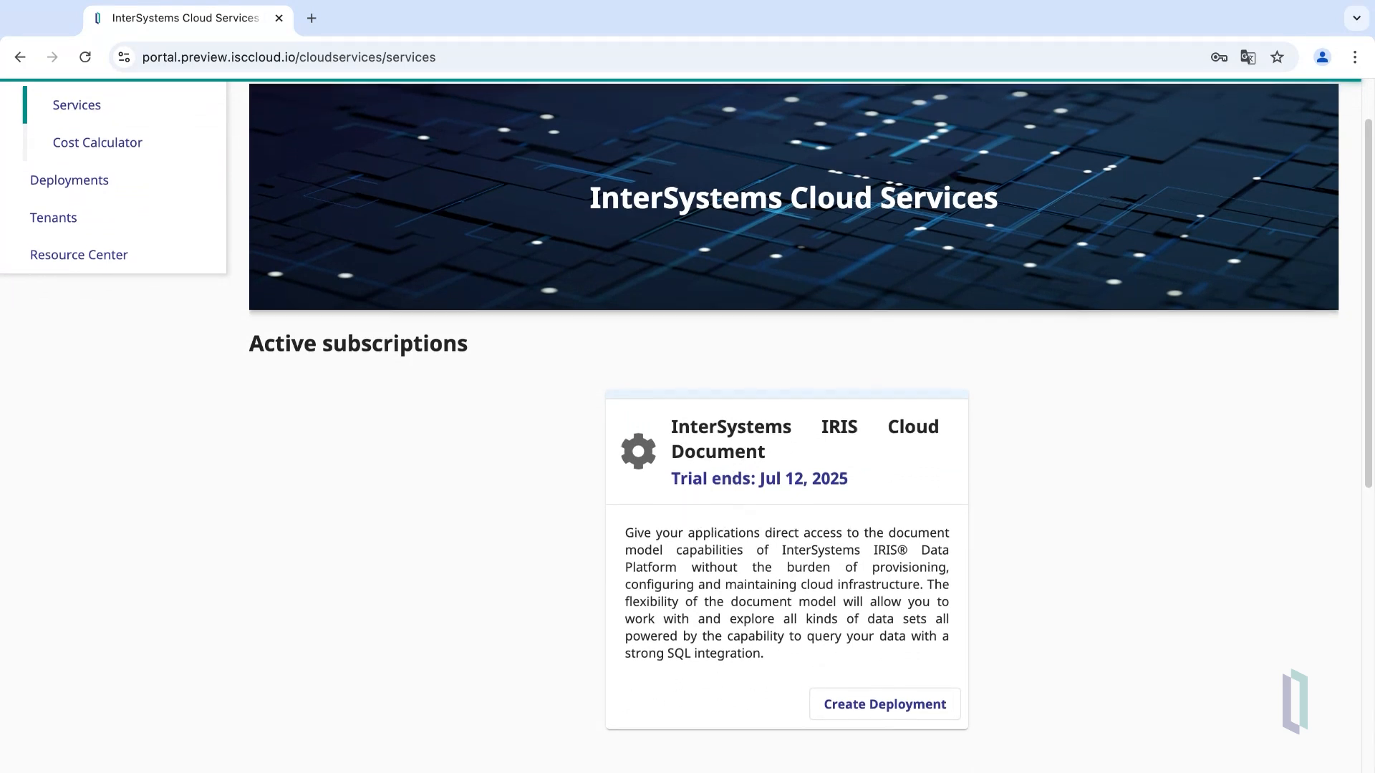
scroll(787, 430, "down", 4)
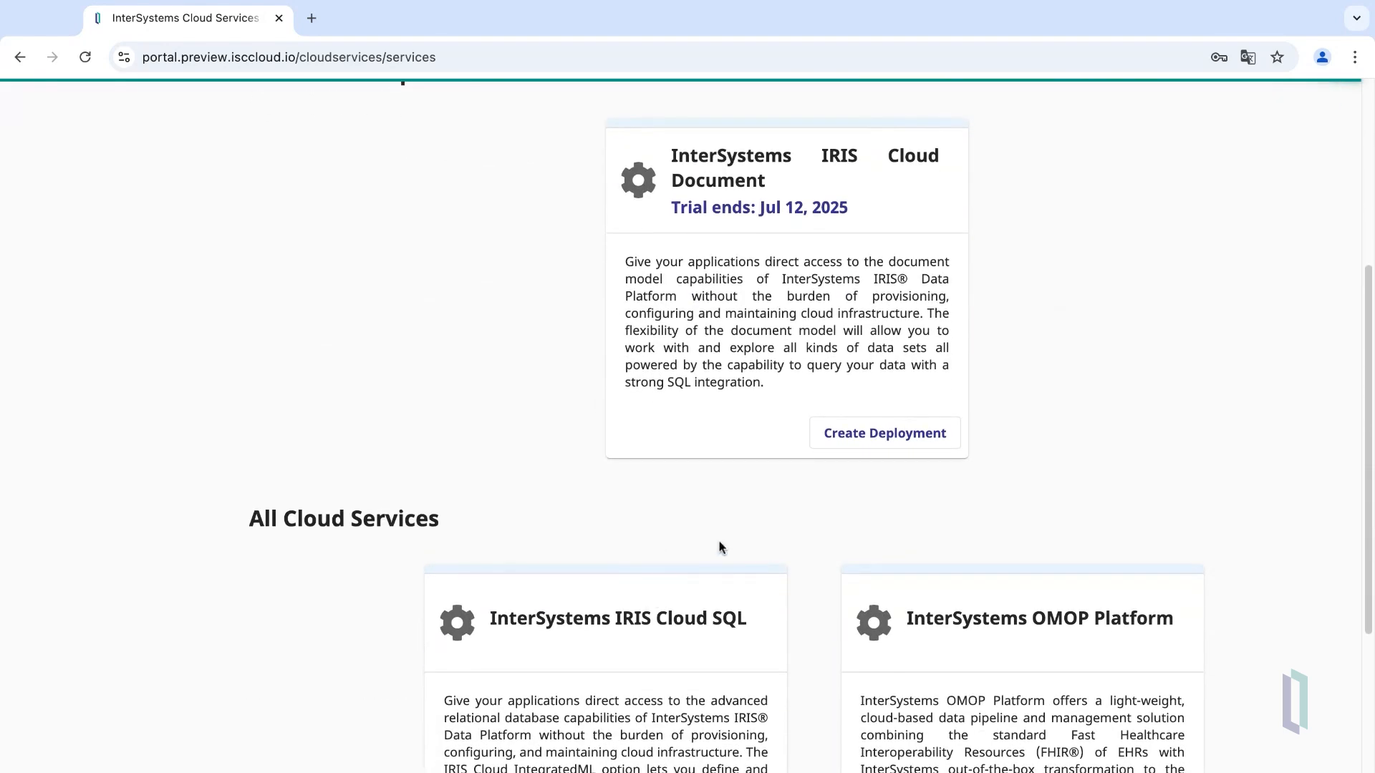
scroll(728, 538, "up", 4)
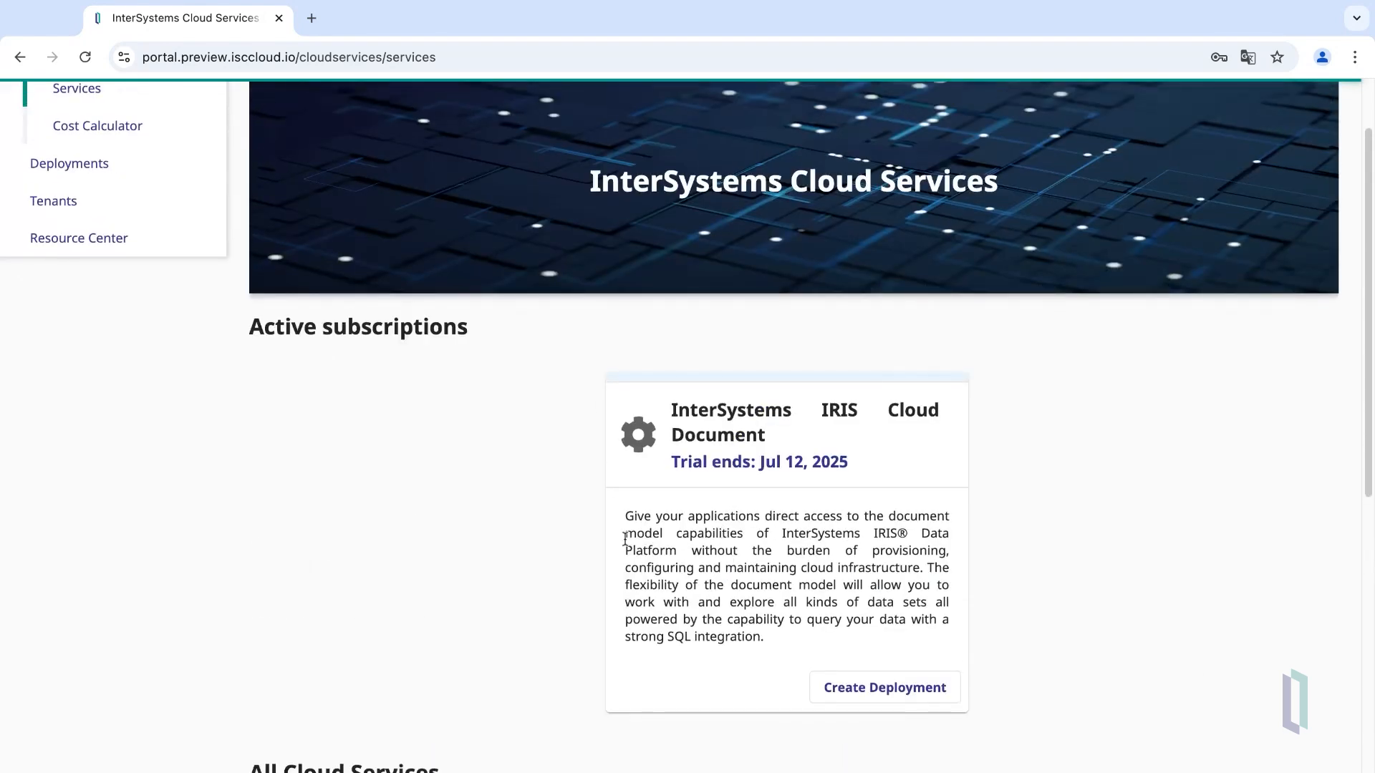
scroll(598, 538, "up", 2)
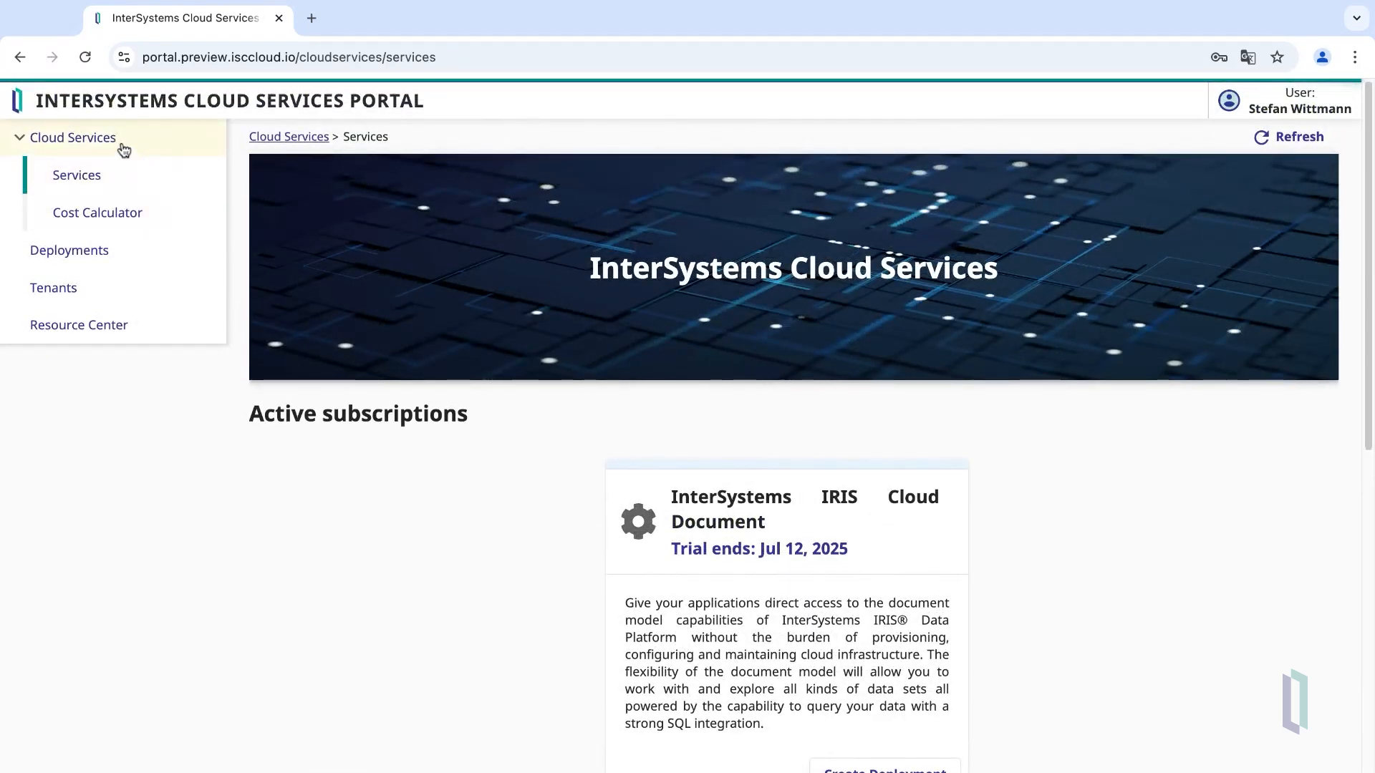
scroll(443, 414, "down", 2)
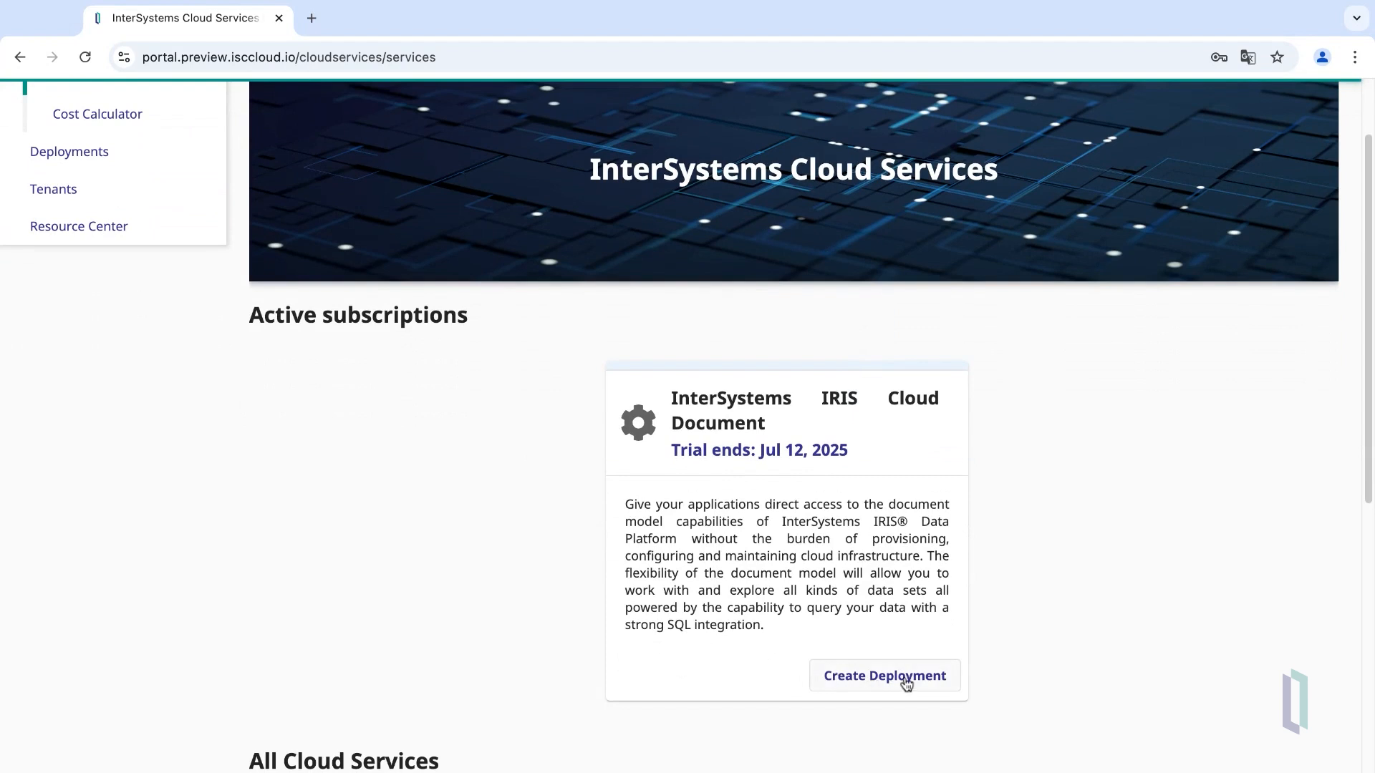
left_click(906, 682)
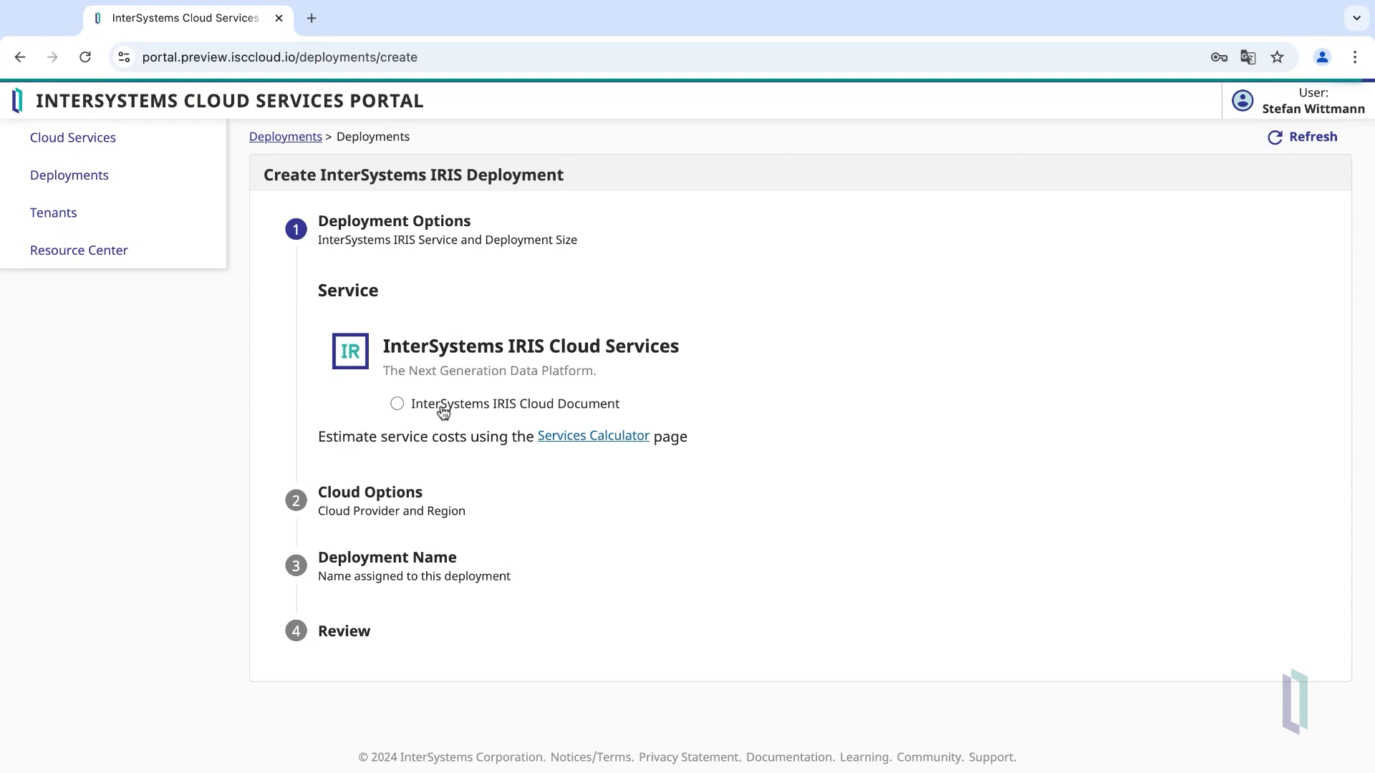
- Choose IRIS Cloud Document at Small size with external connections enabled
left_click(397, 404)
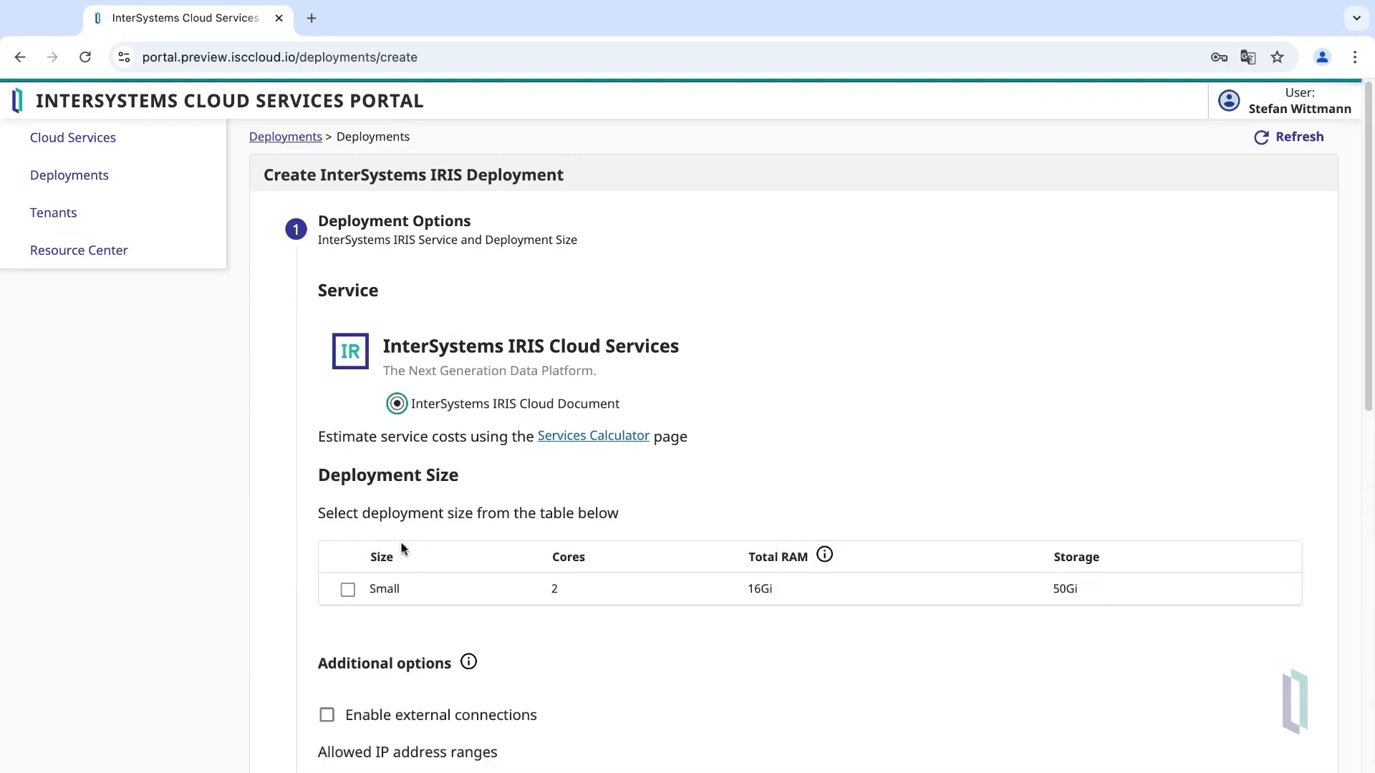
left_click(384, 598)
scroll(433, 552, "down", 7)
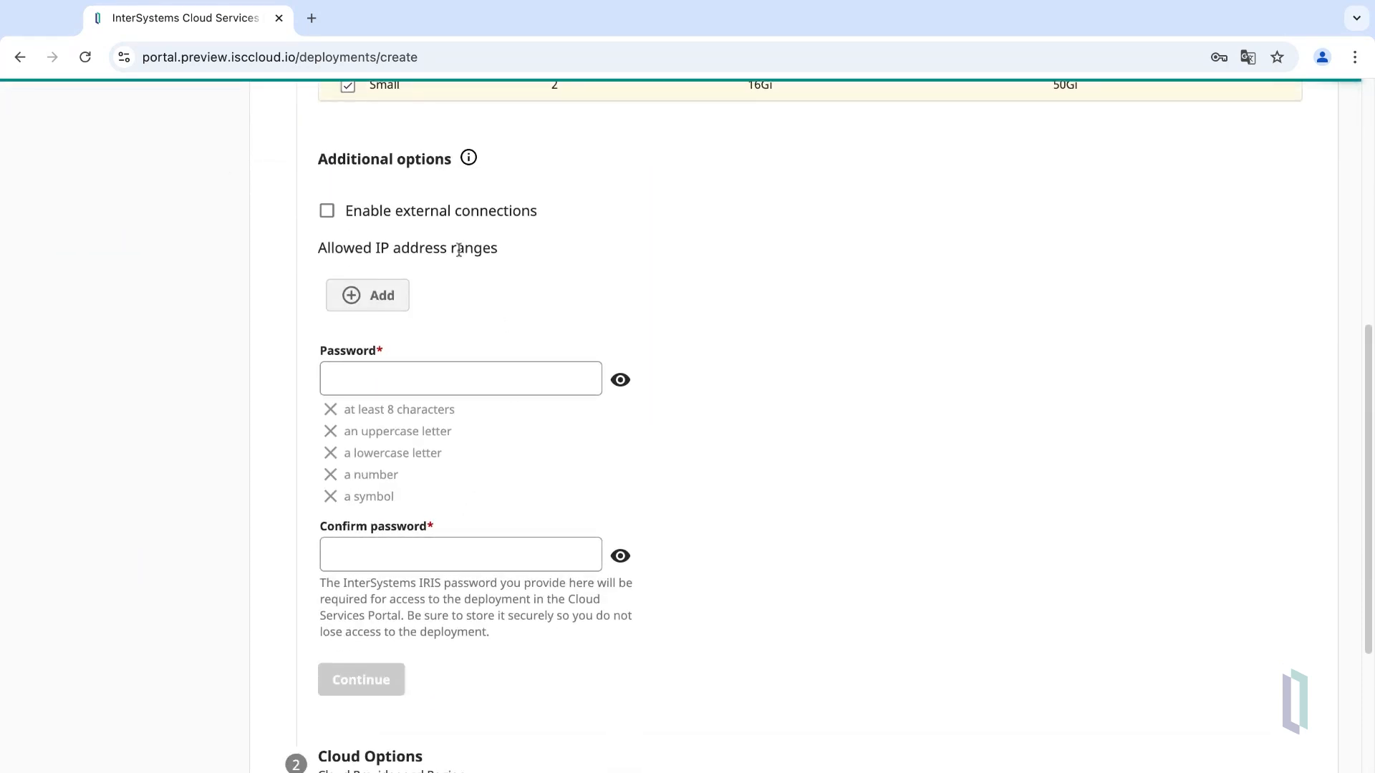
left_click(441, 219)
- Enter and confirm the deployment password, then submit the deployment options
left_click(421, 373)
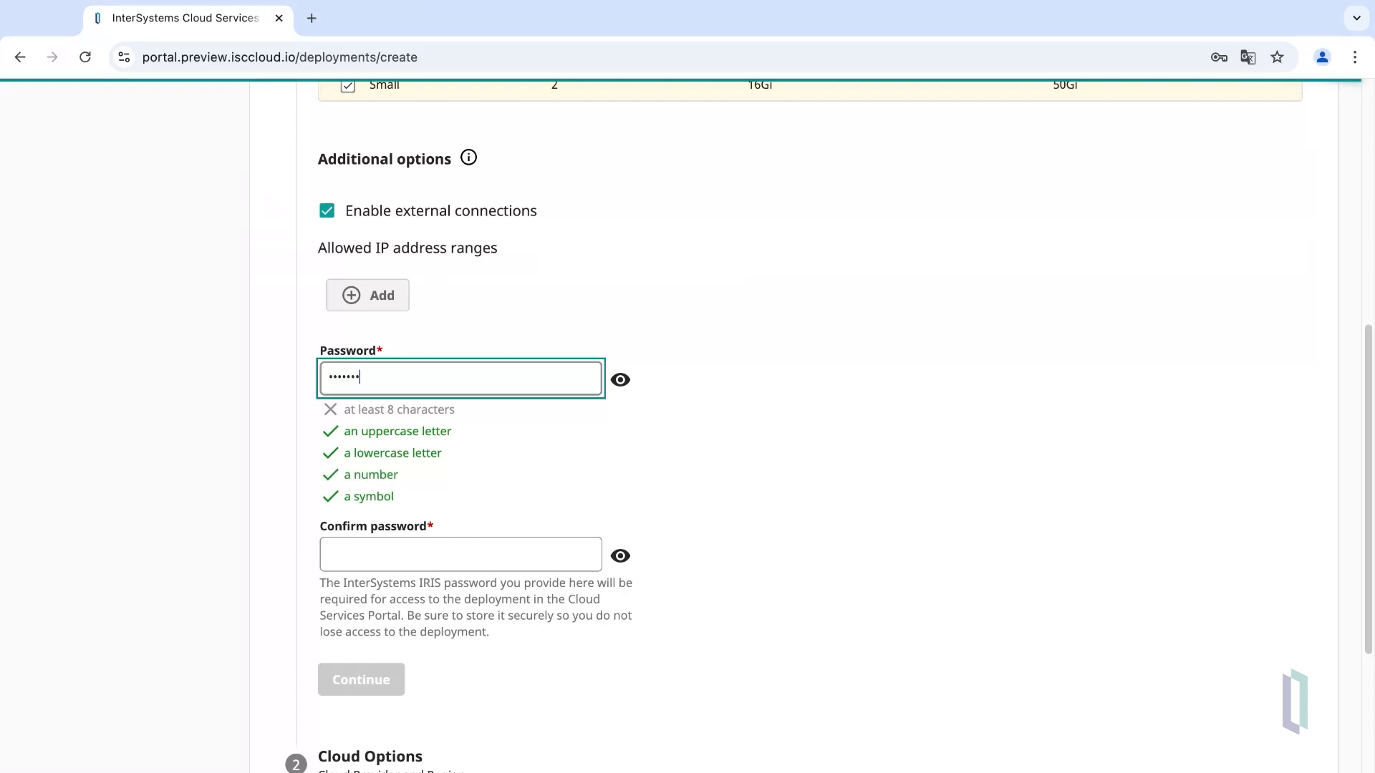
left_click(487, 549)
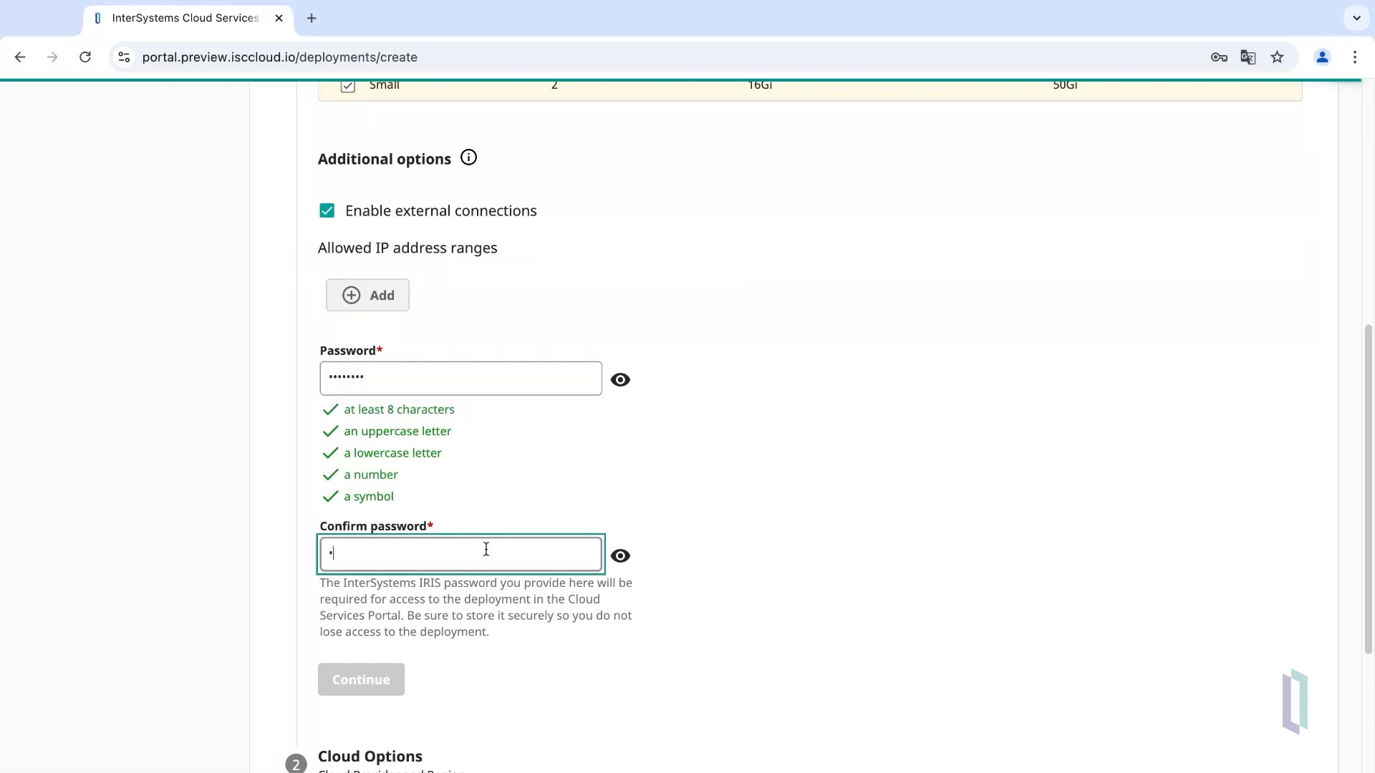
scroll(522, 537, "down", 3)
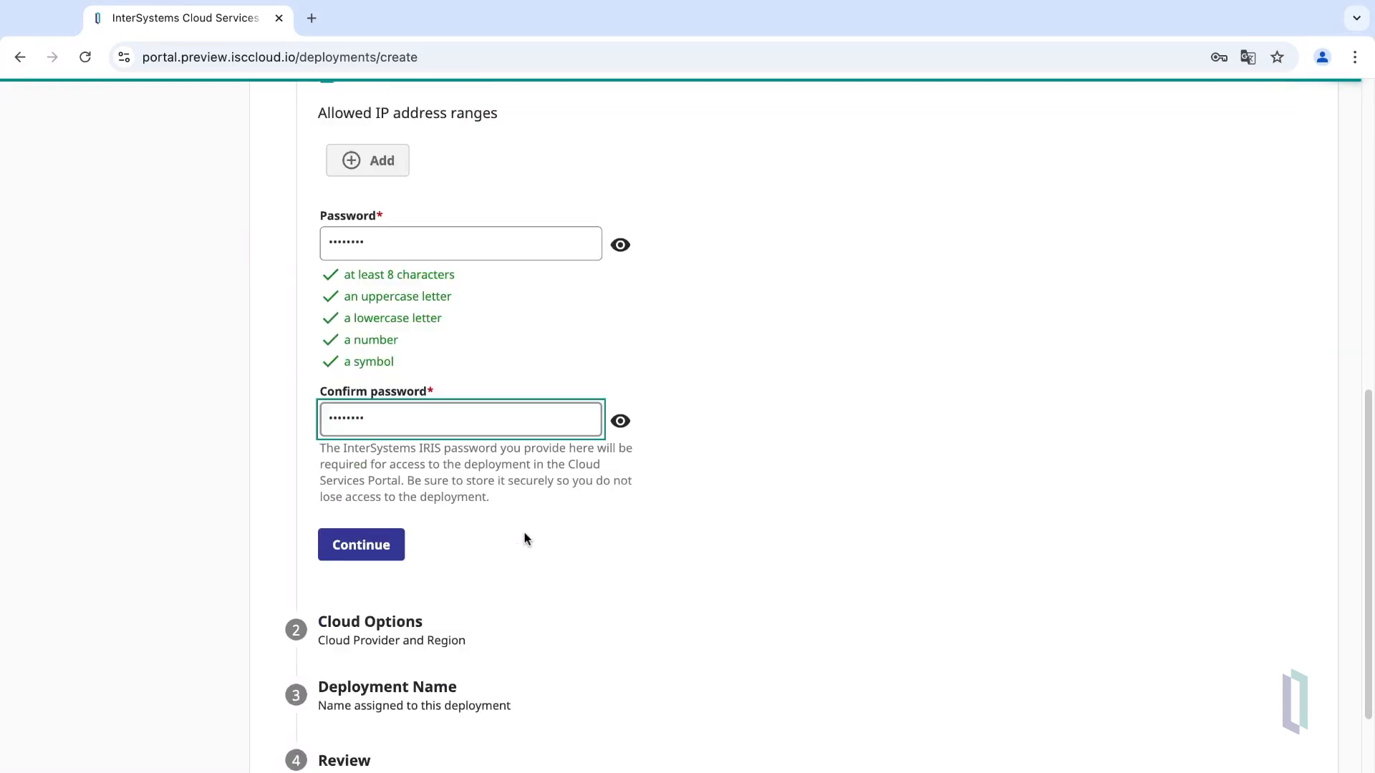
key("Return")
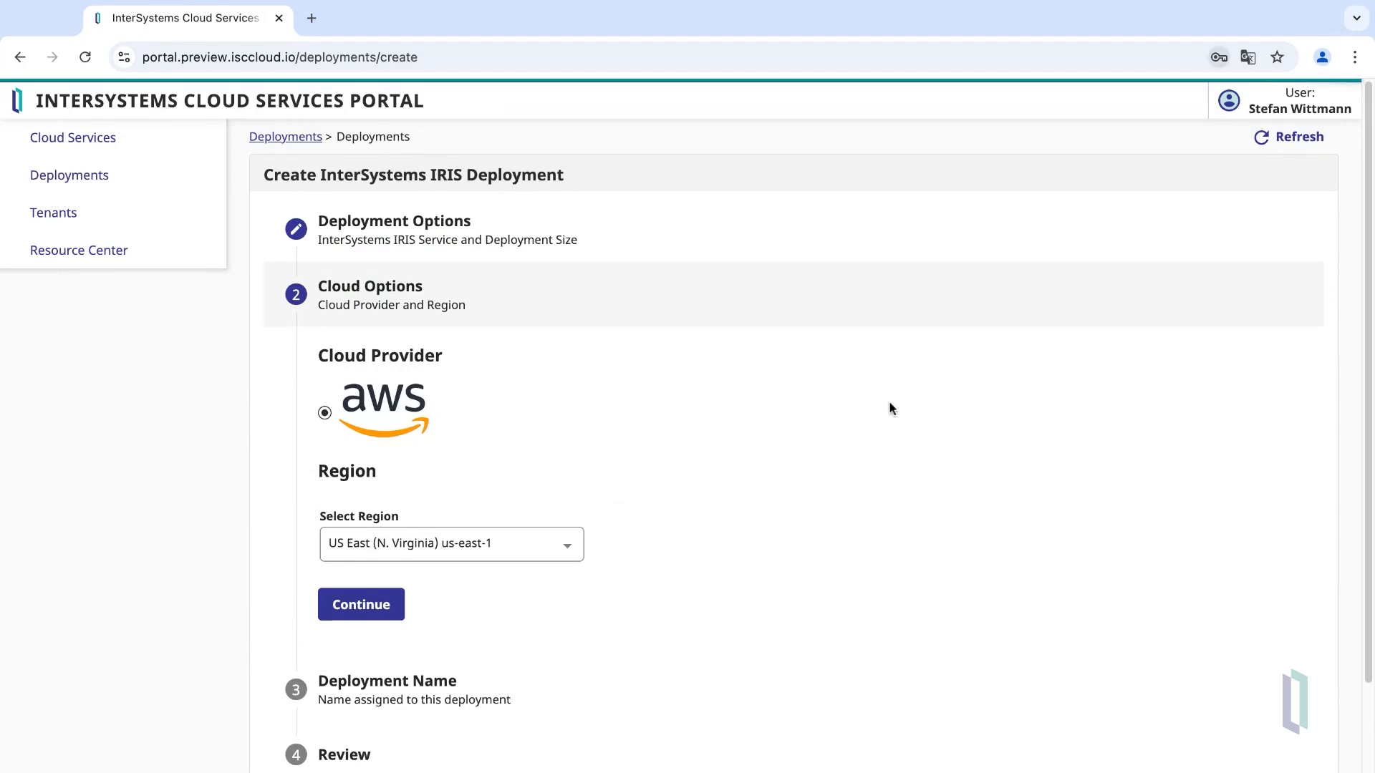
- Keep AWS in us-east-1 and rename the deployment to 'demo'
scroll(740, 432, "down", 3)
left_click(372, 507)
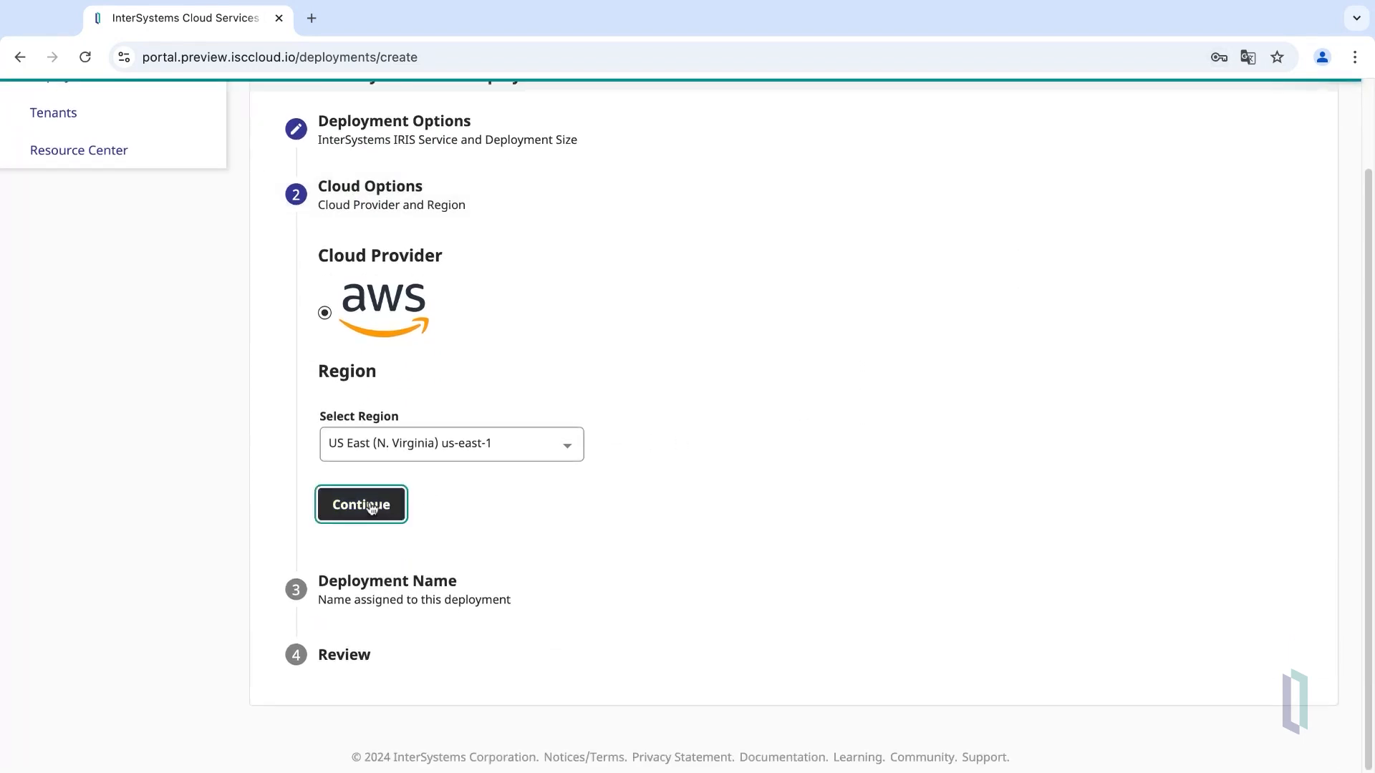
left_click(501, 439)
key("super+a")
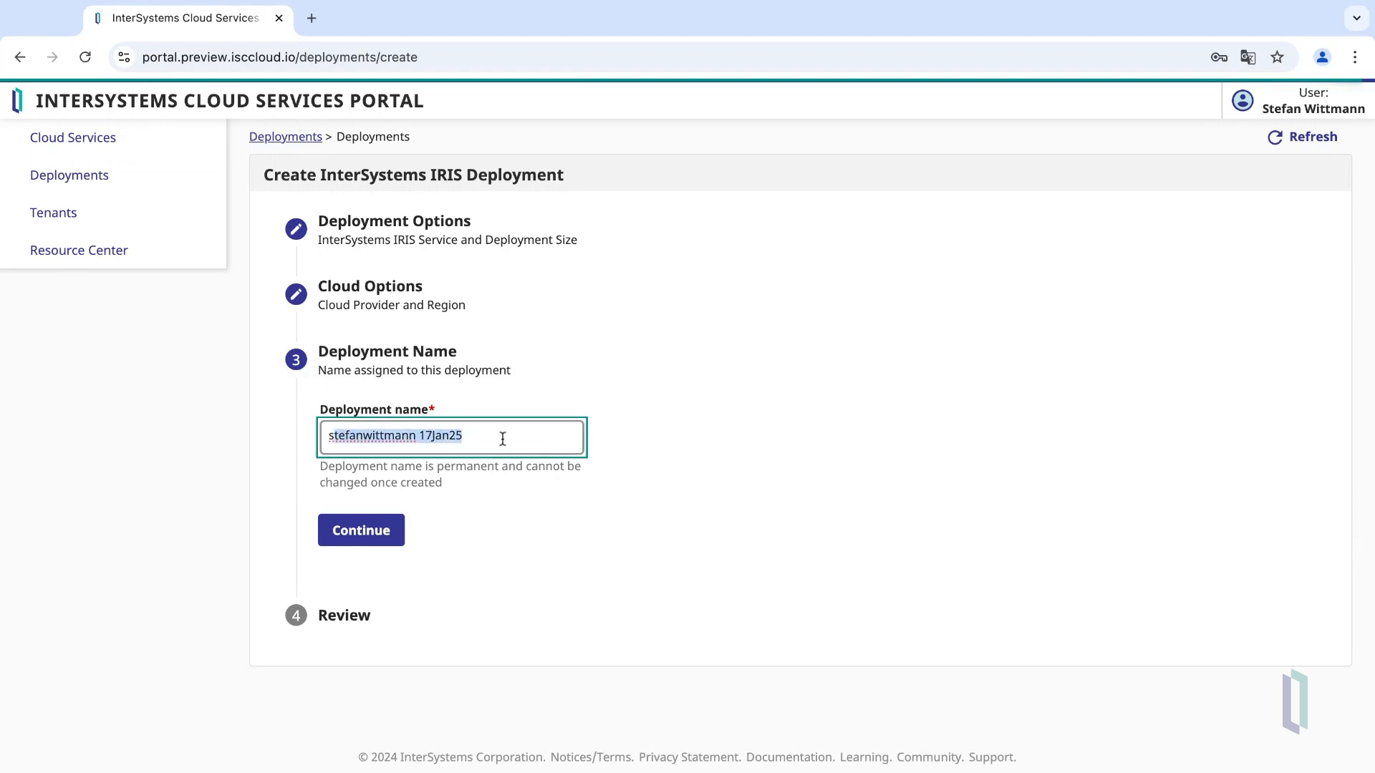
type("demo")
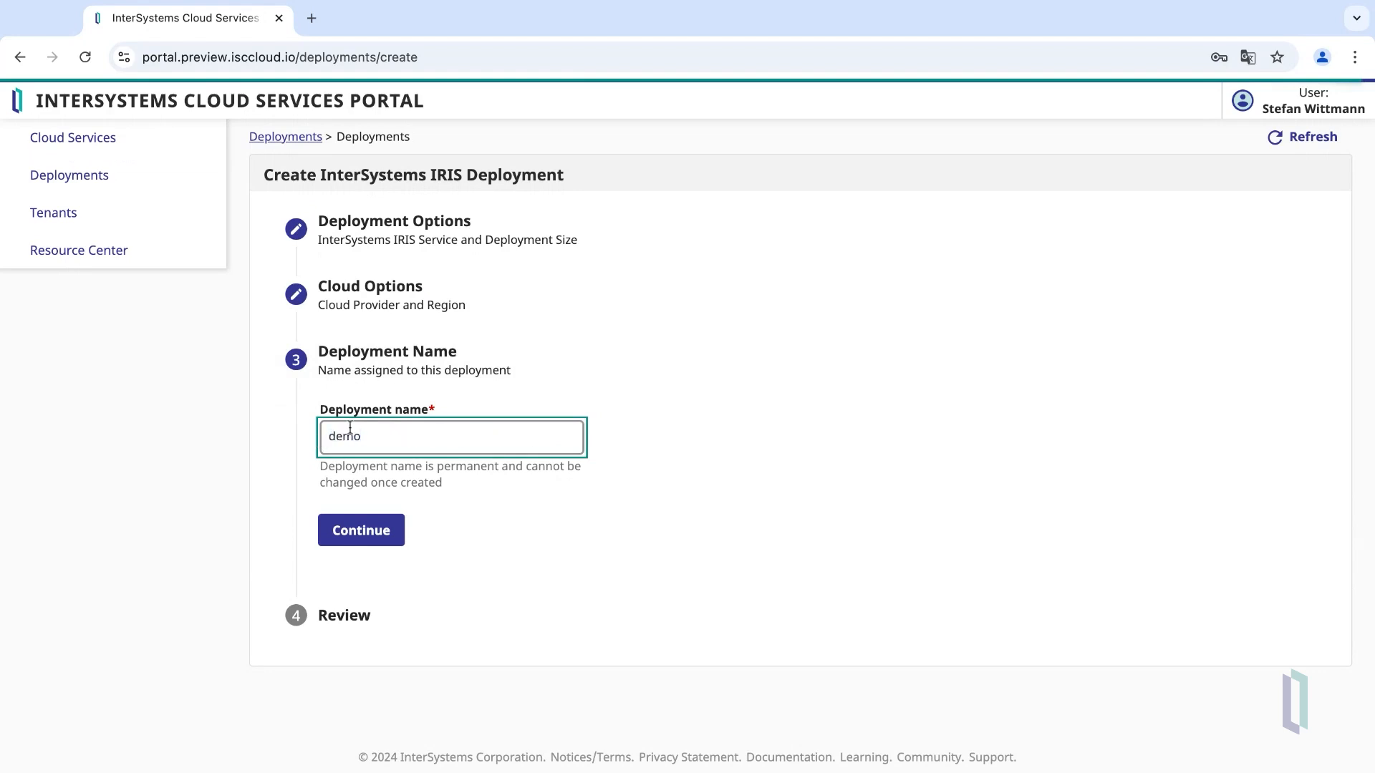
left_click(364, 538)
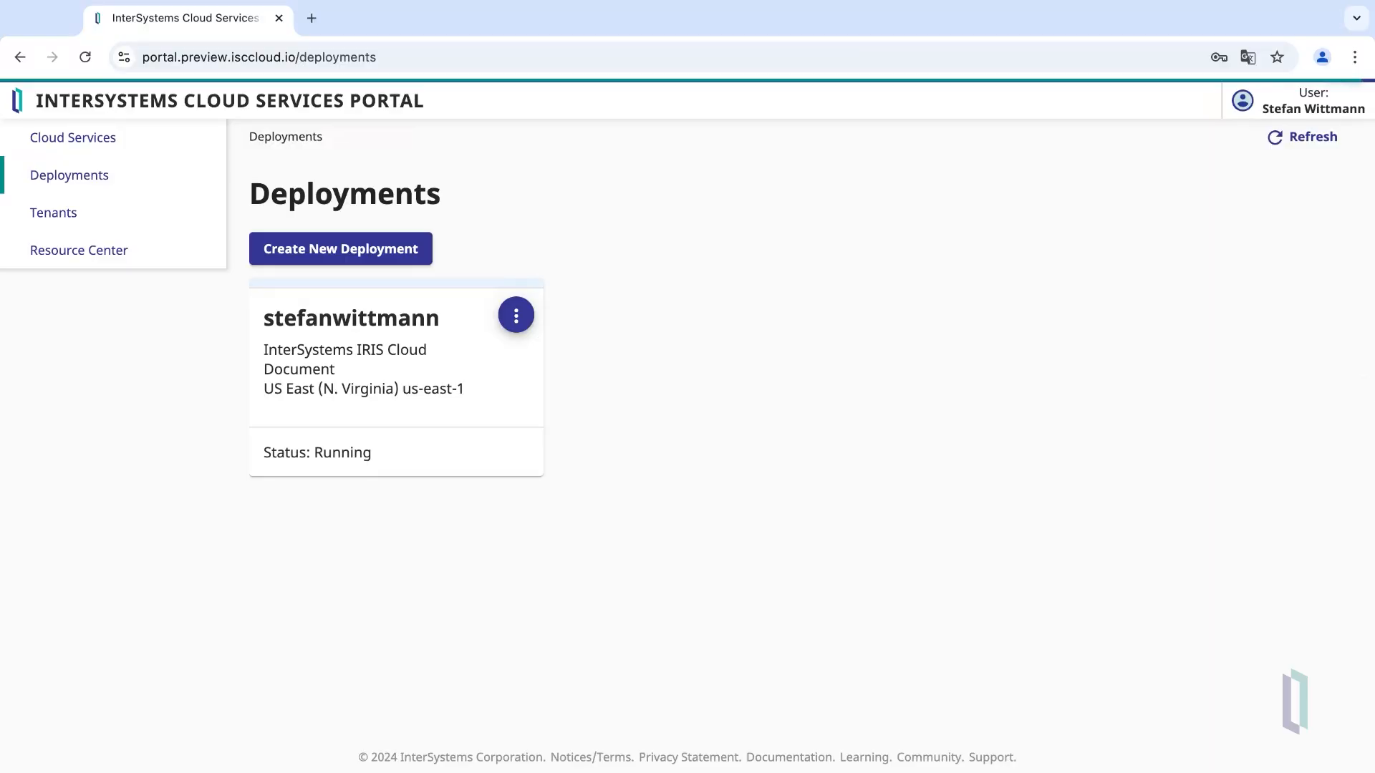
- Open the Overview of the running IRIS Cloud Document deployment
left_click(416, 313)
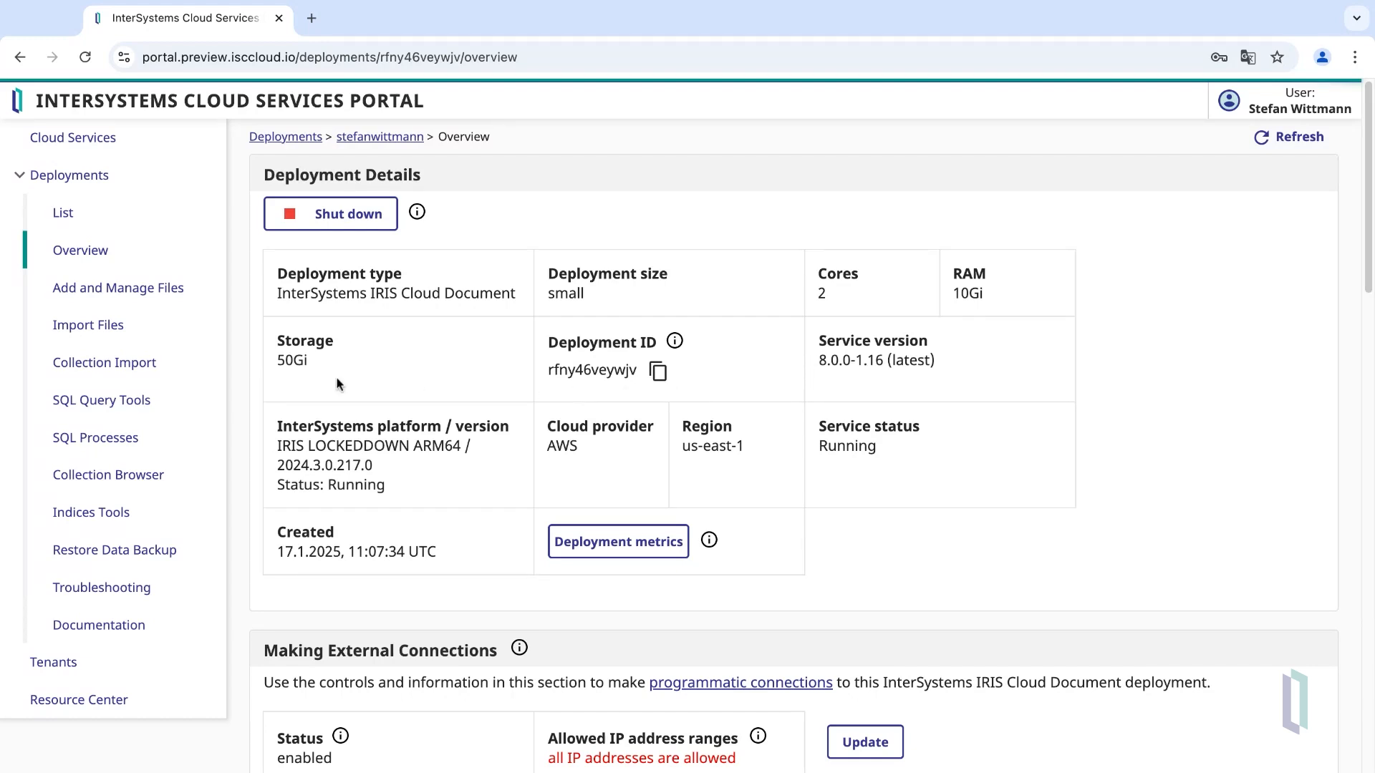
- Upload inspection_data 1.txt to the deployment and preview its JSON contents
left_click(126, 301)
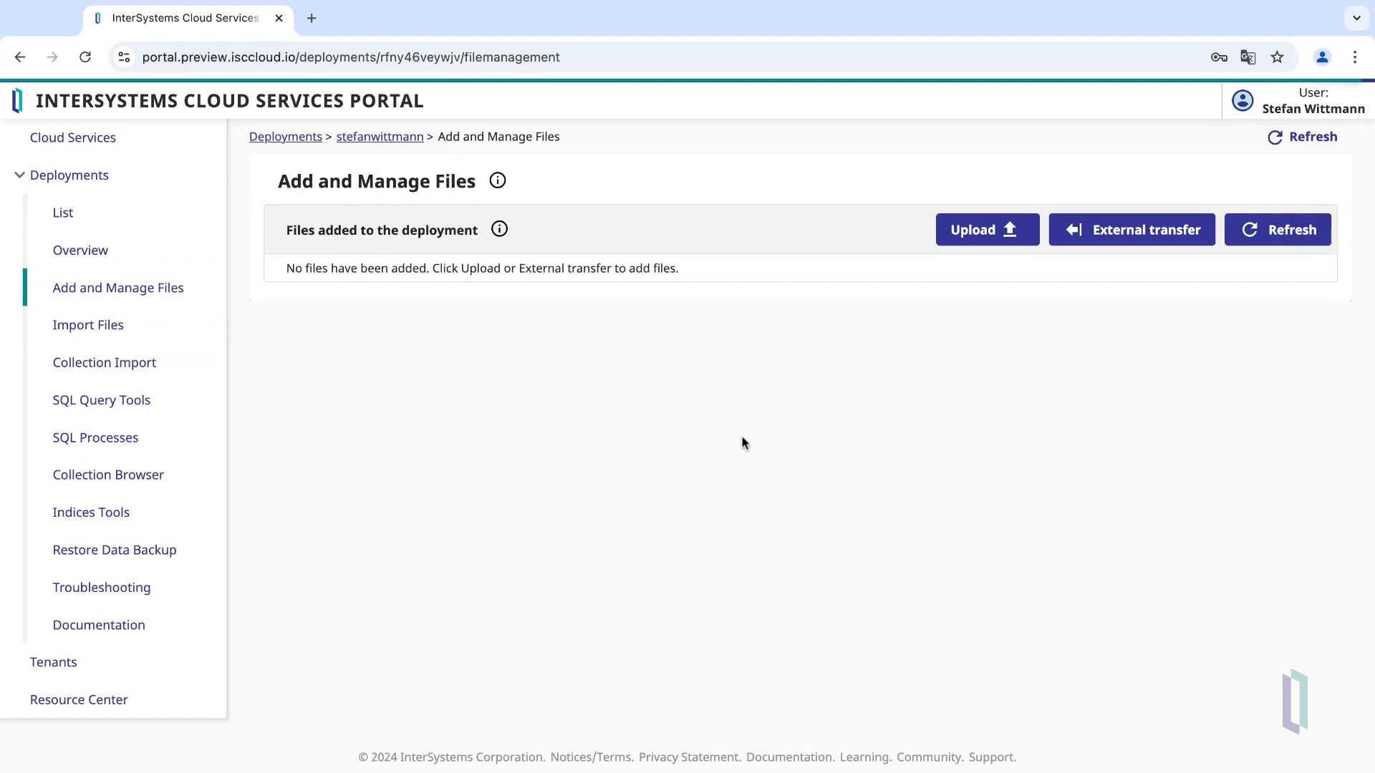
left_click(983, 238)
key("Return")
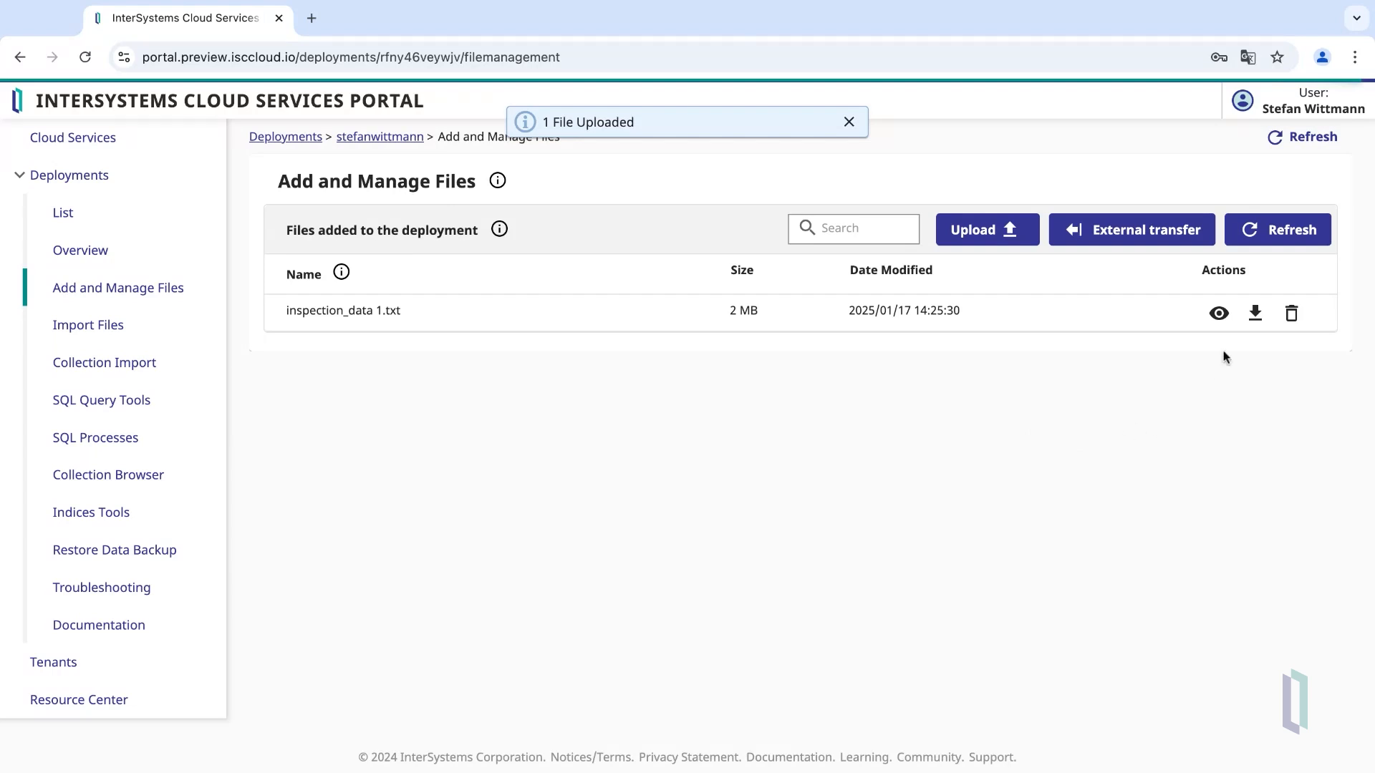
left_click(1217, 315)
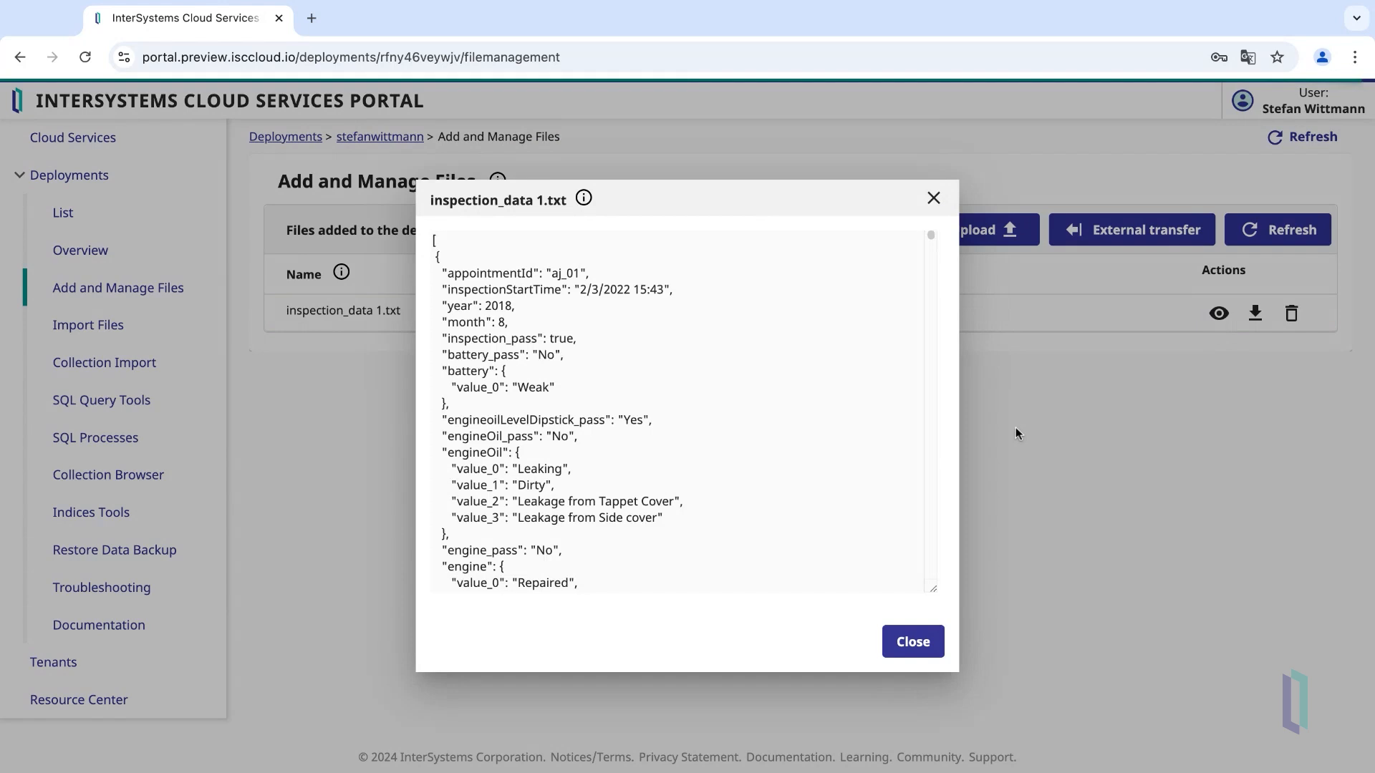
left_click(913, 641)
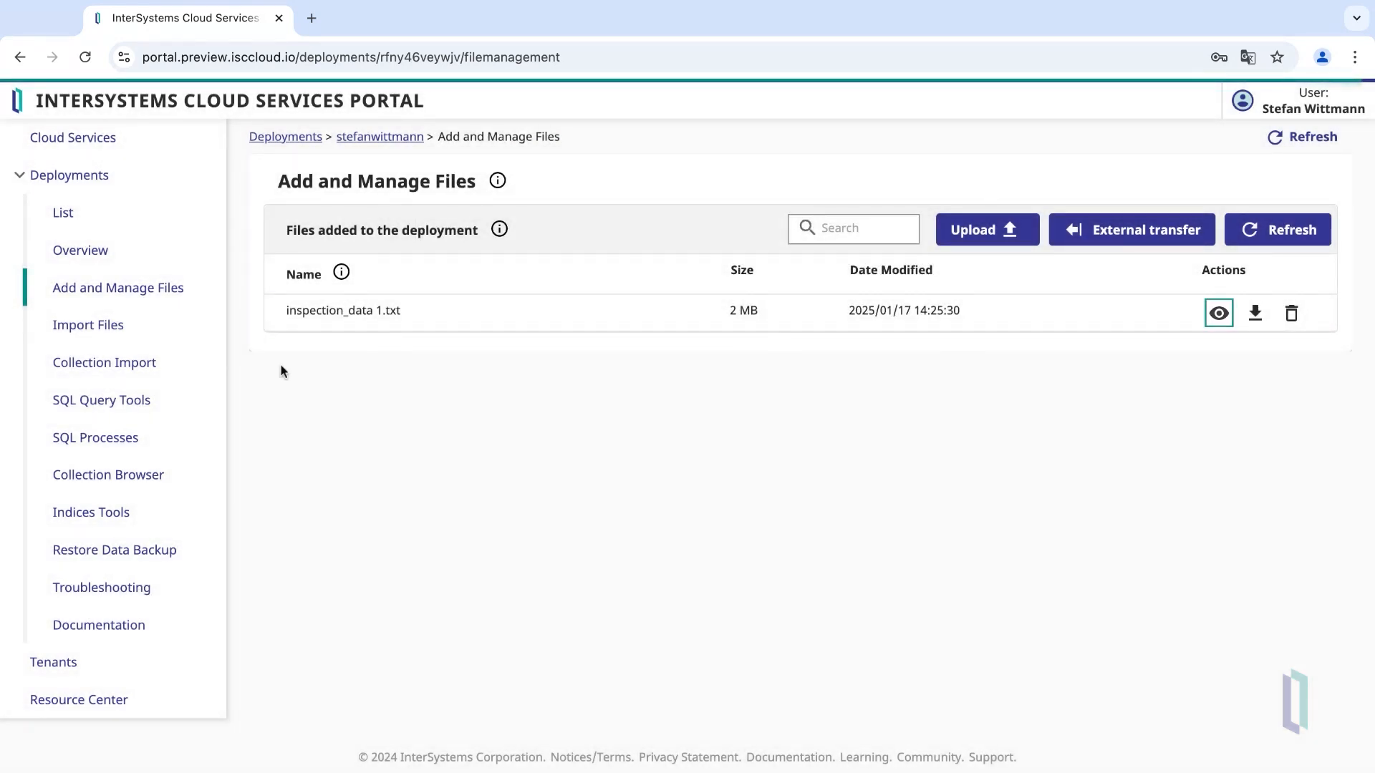
left_click(155, 373)
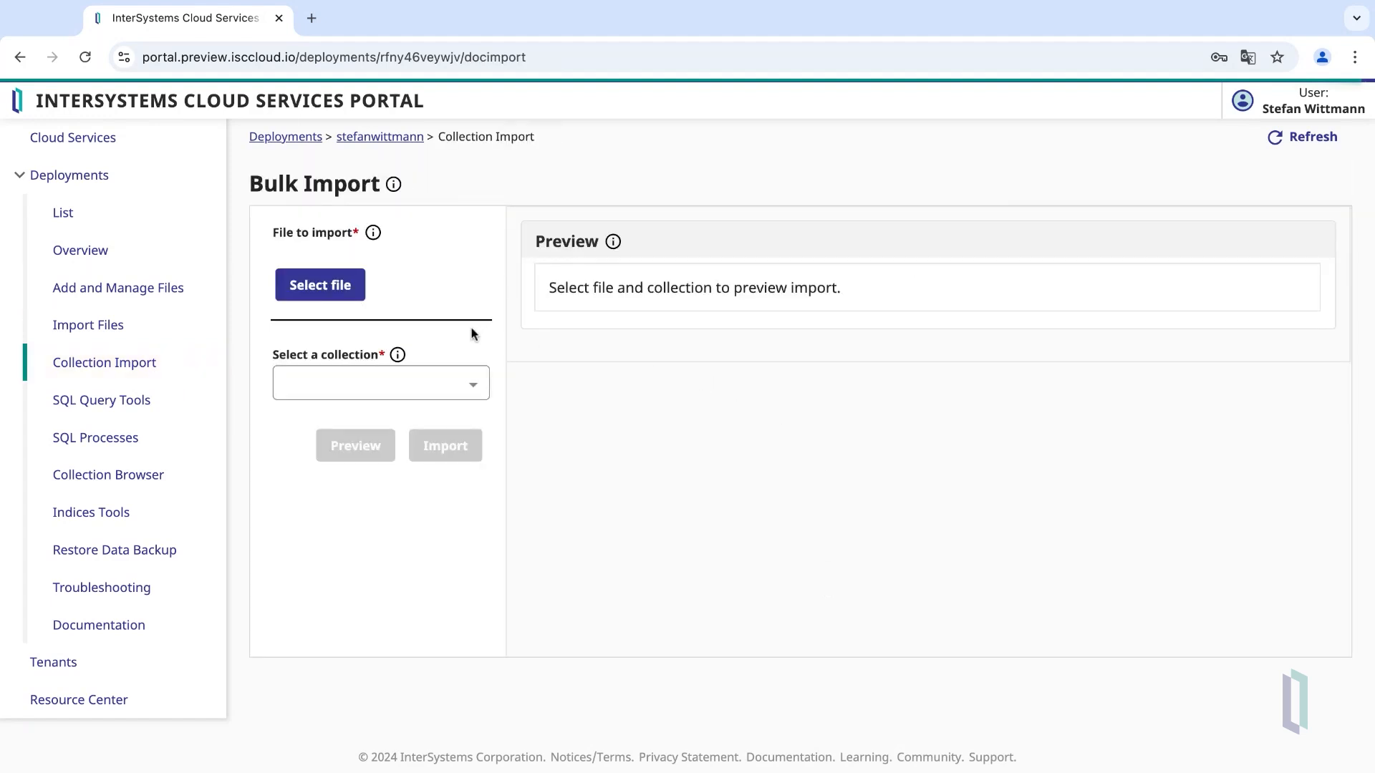
- Preview, then import inspection_data 1.txt into a new collection named 'inspection'
left_click(344, 295)
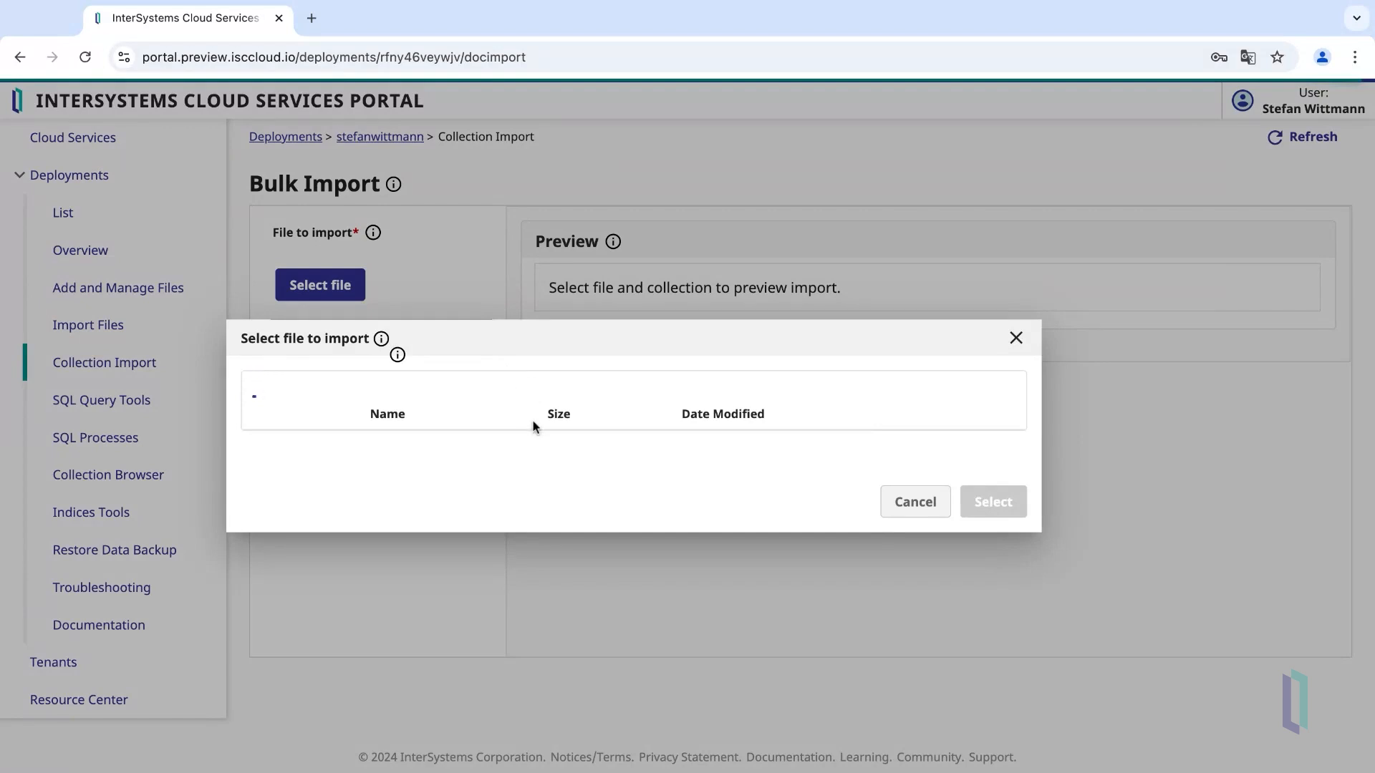
left_click(316, 417)
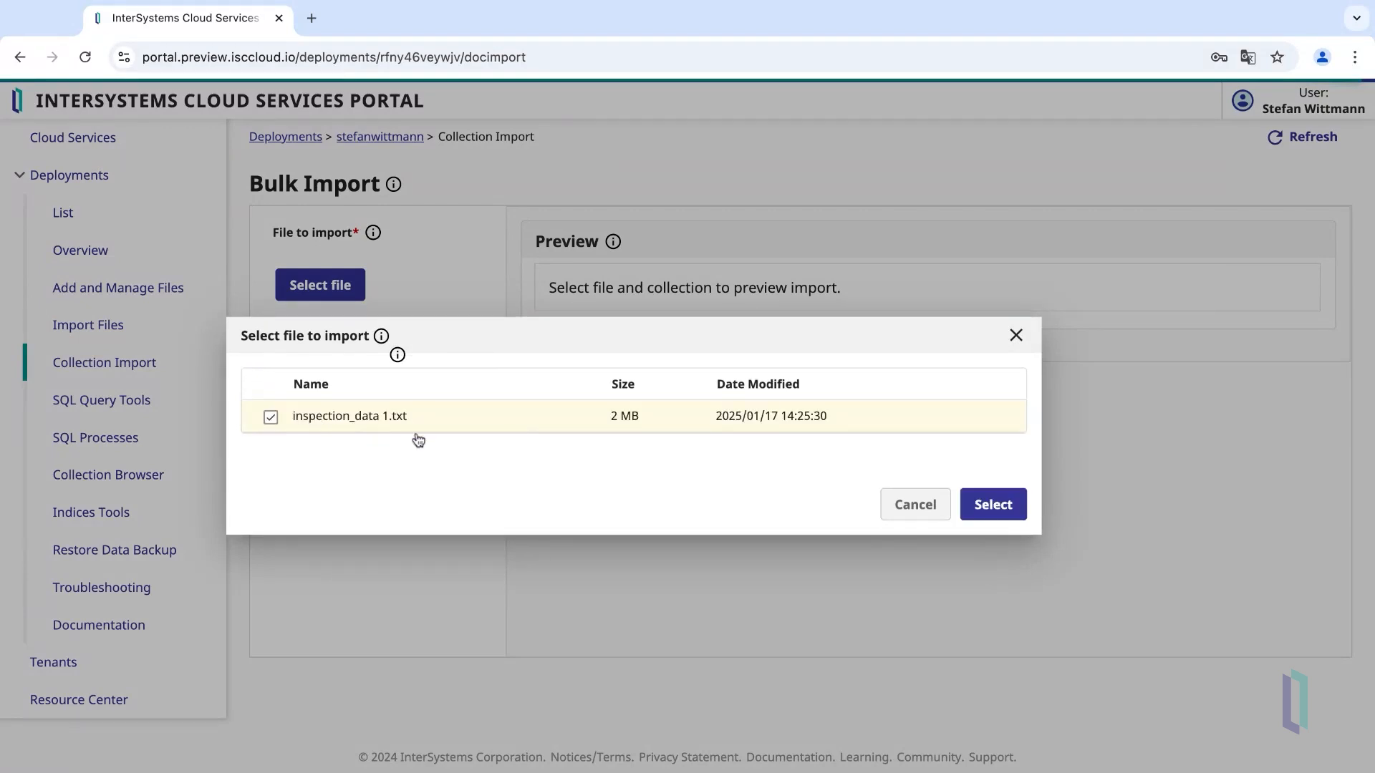
left_click(974, 506)
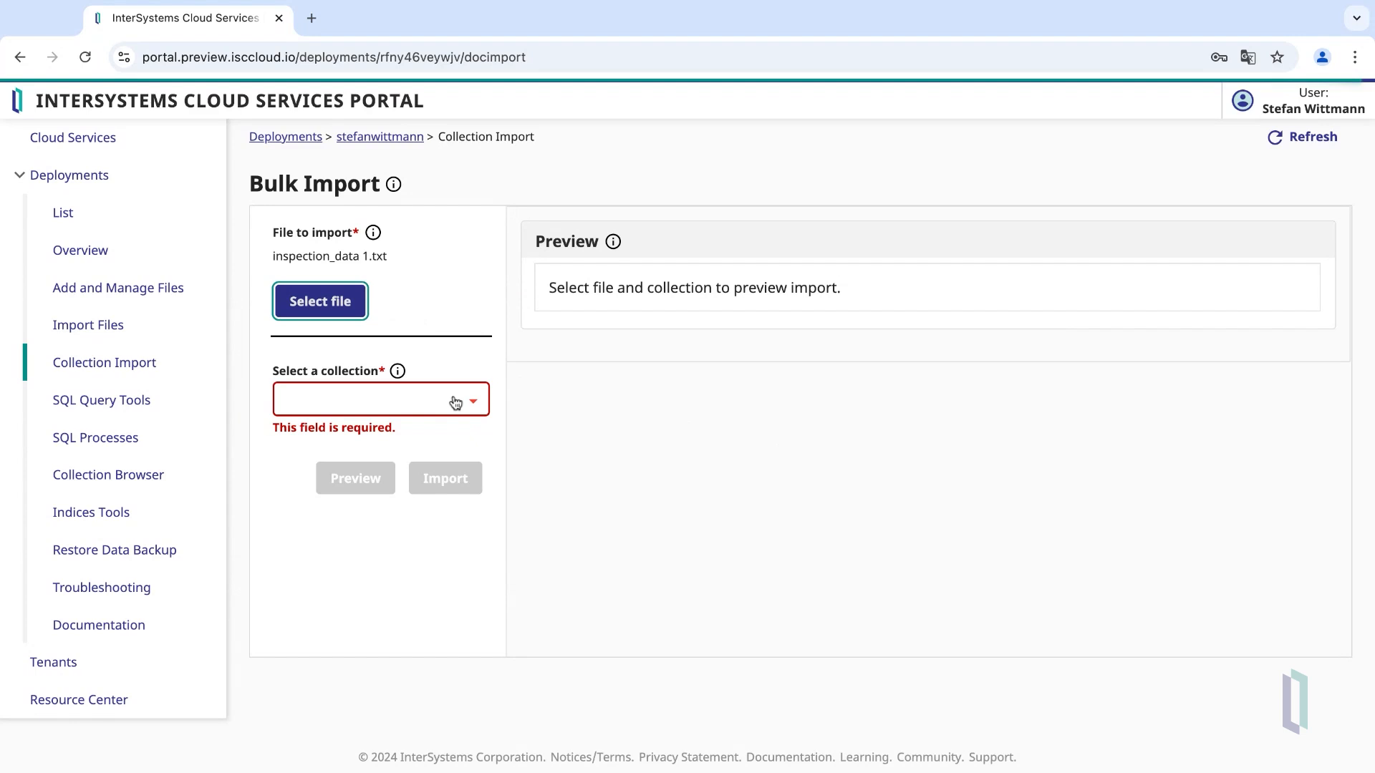
left_click(379, 399)
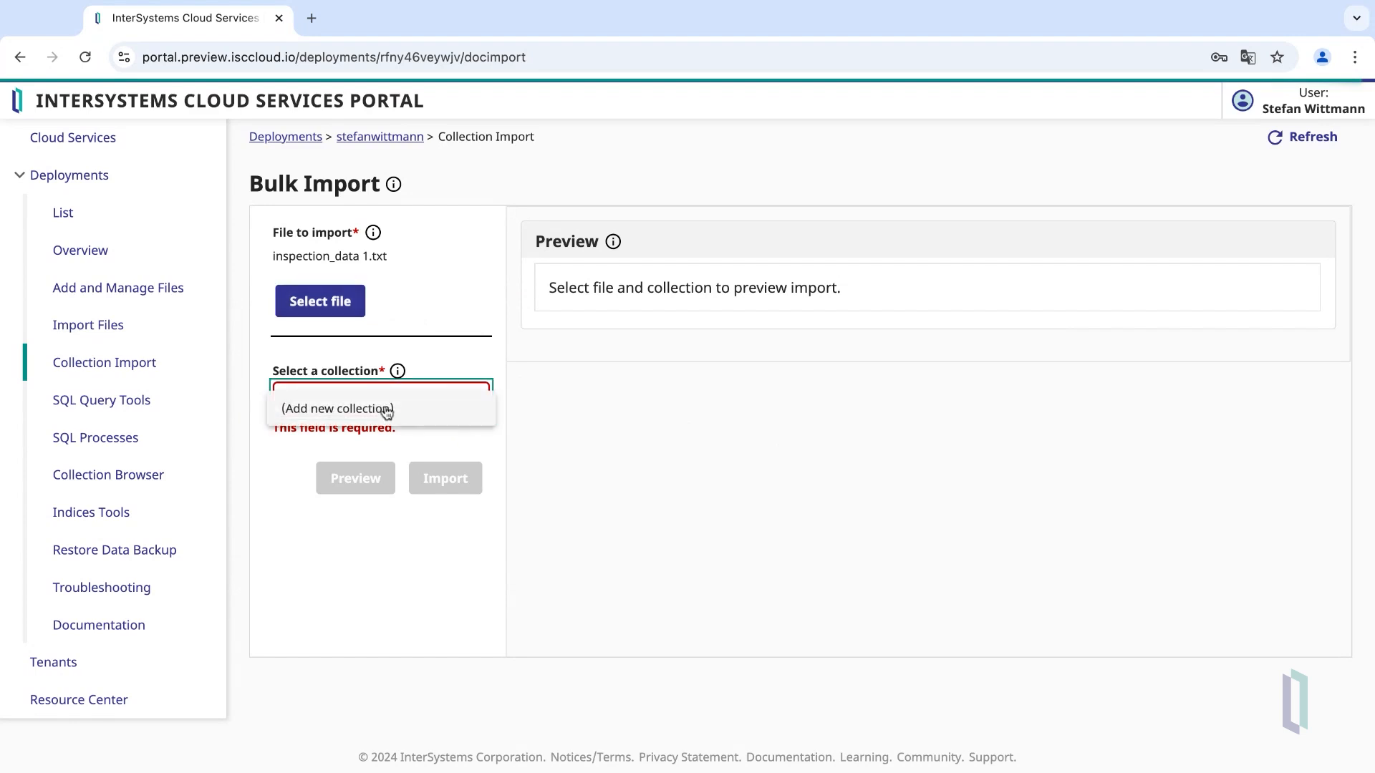
left_click(383, 409)
left_click(364, 467)
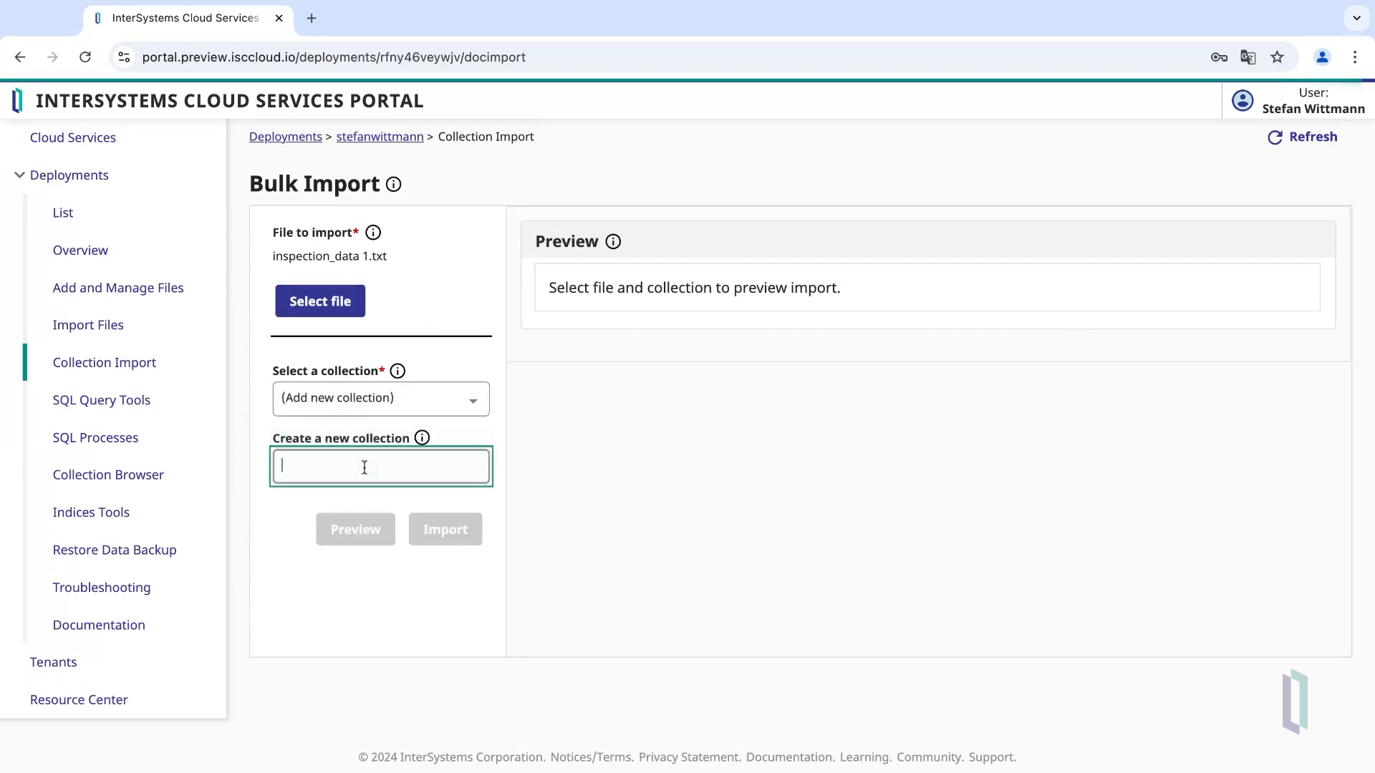
type("inspection")
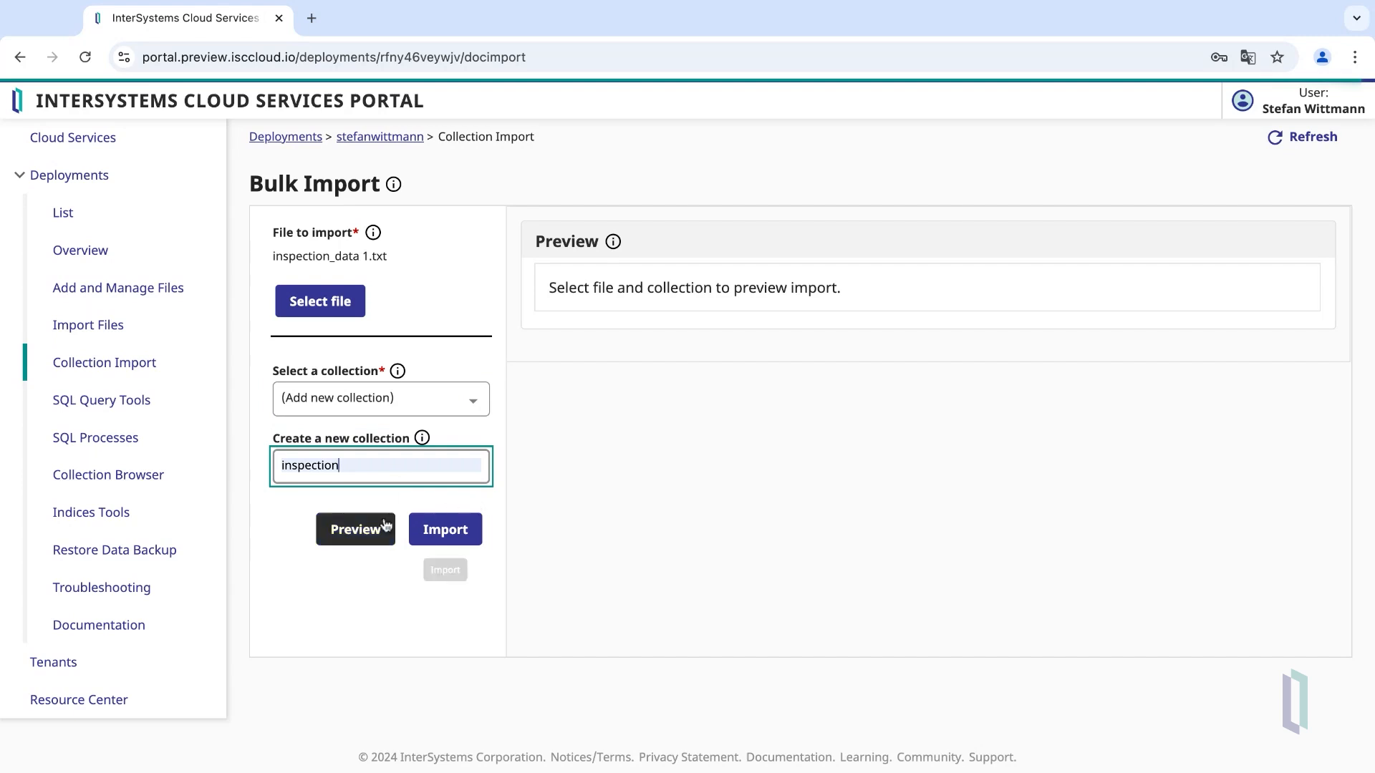
left_click(356, 536)
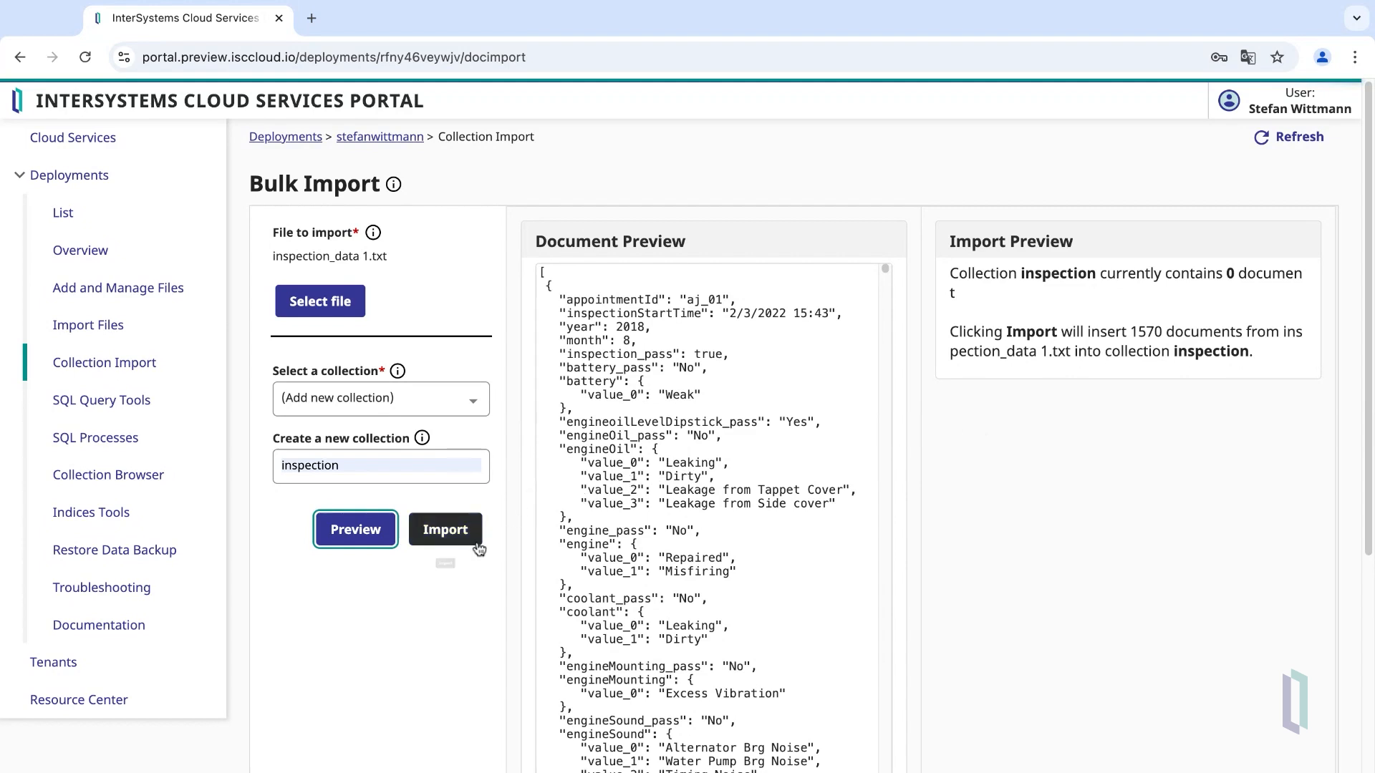
left_click(446, 531)
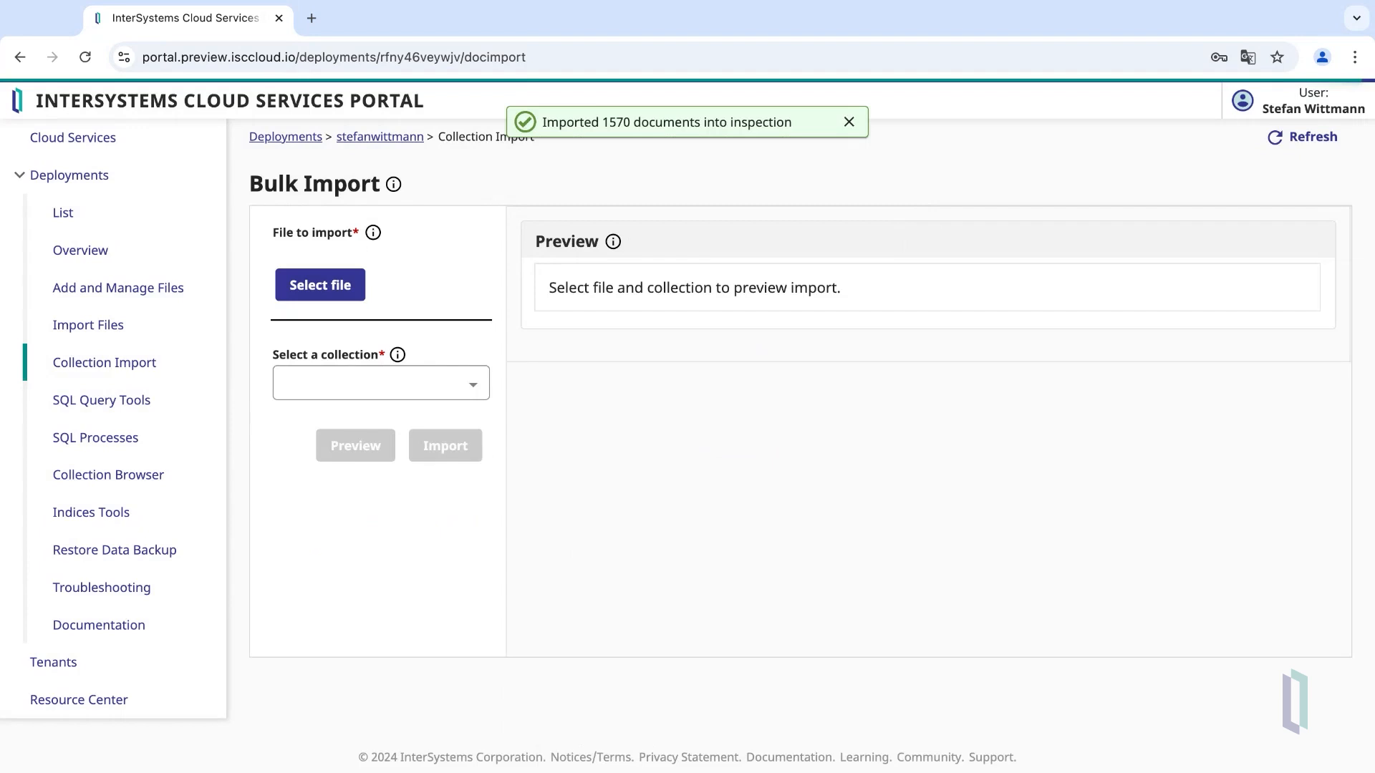
- Browse the inspection collection forward to its third document, appointment aj_03
left_click(153, 474)
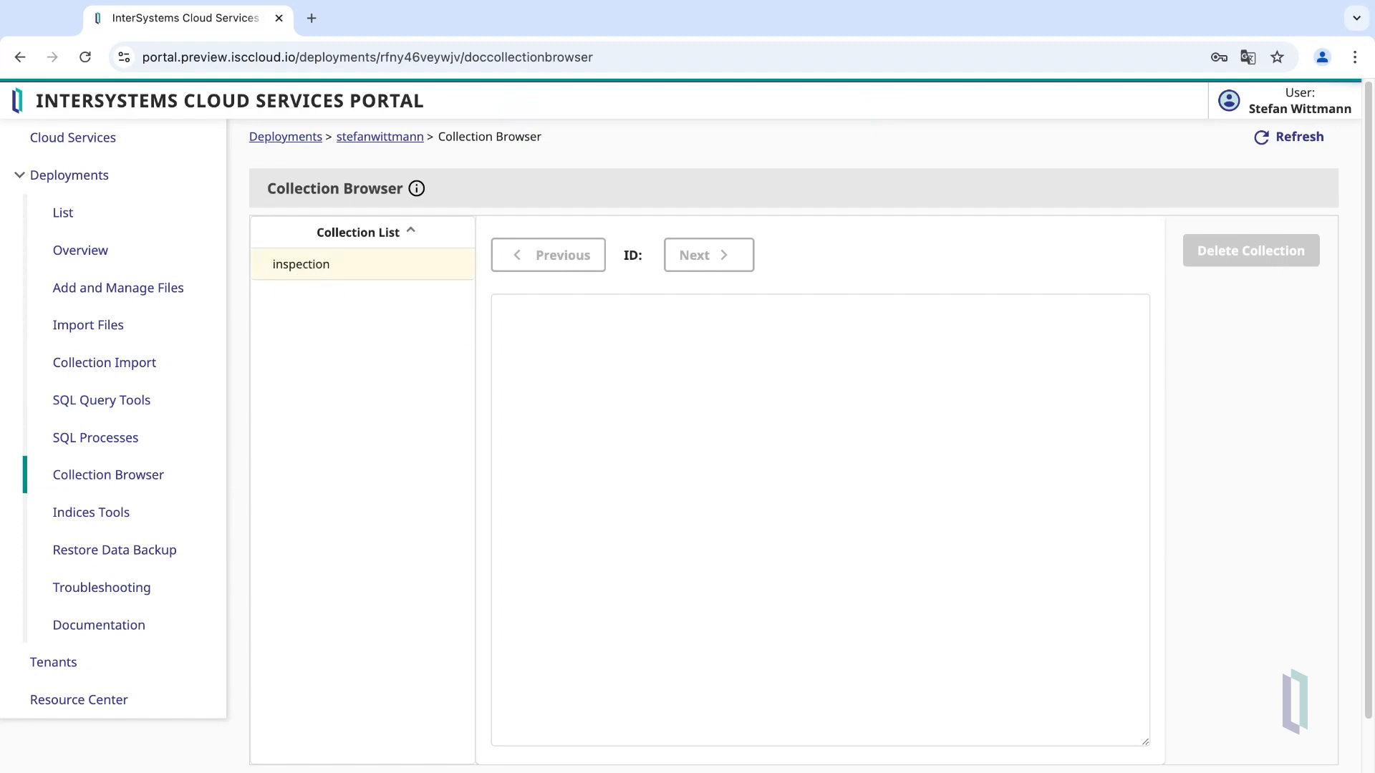
left_click(308, 265)
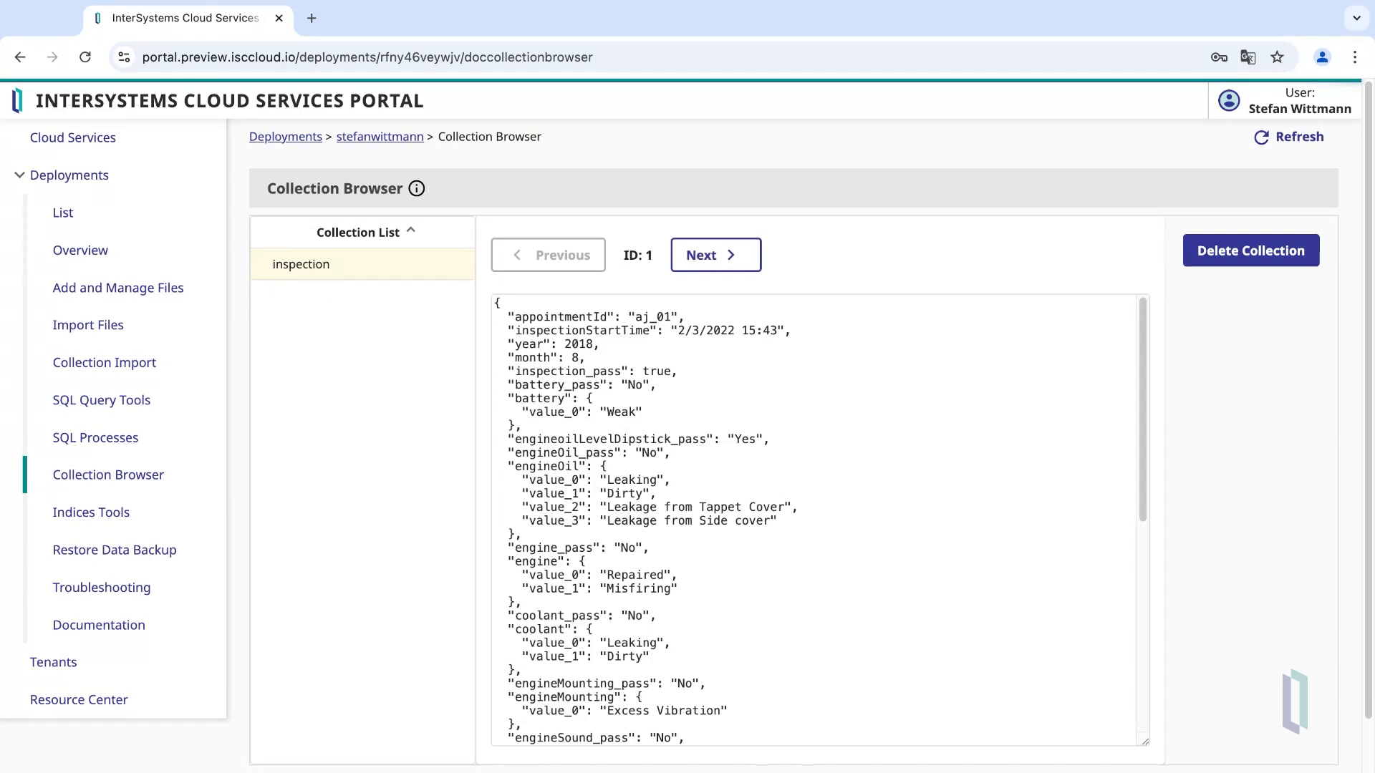
left_click(734, 266)
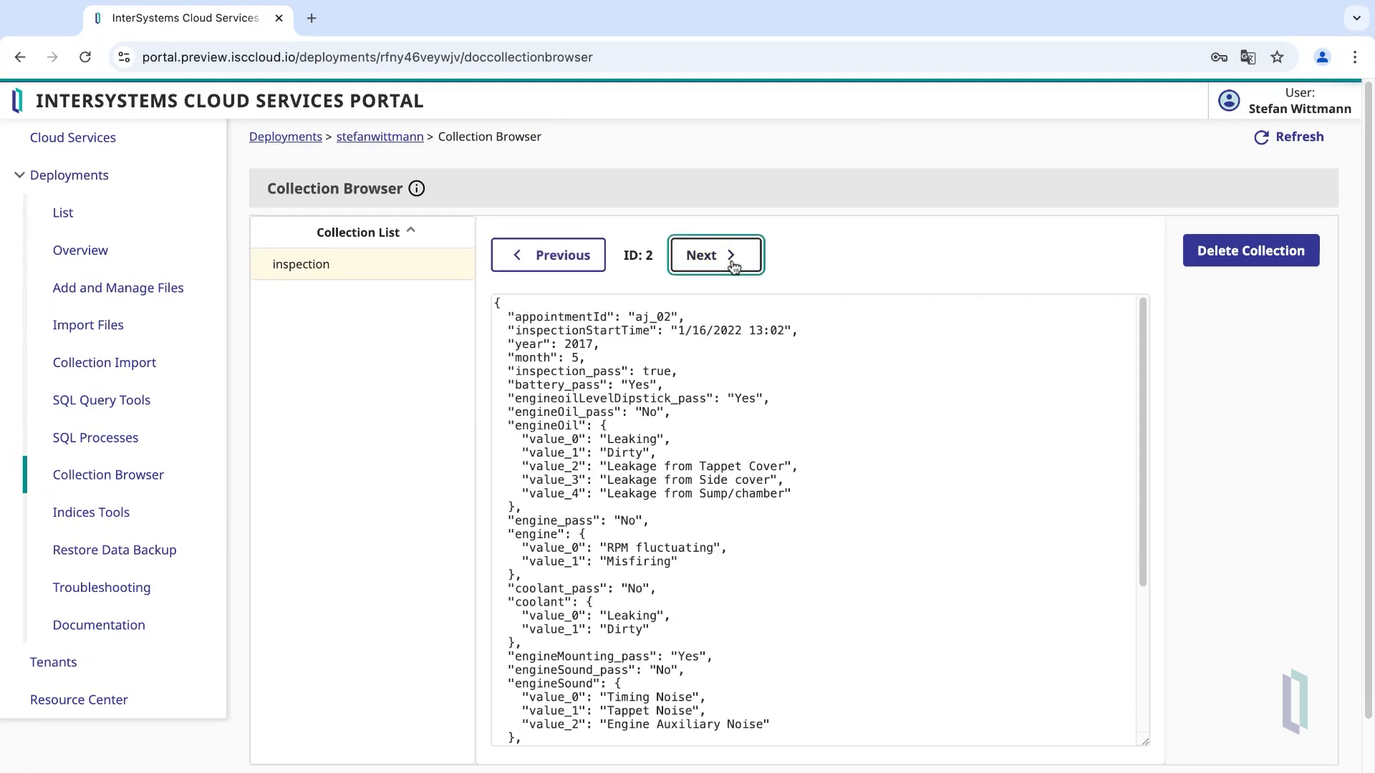
key("Return")
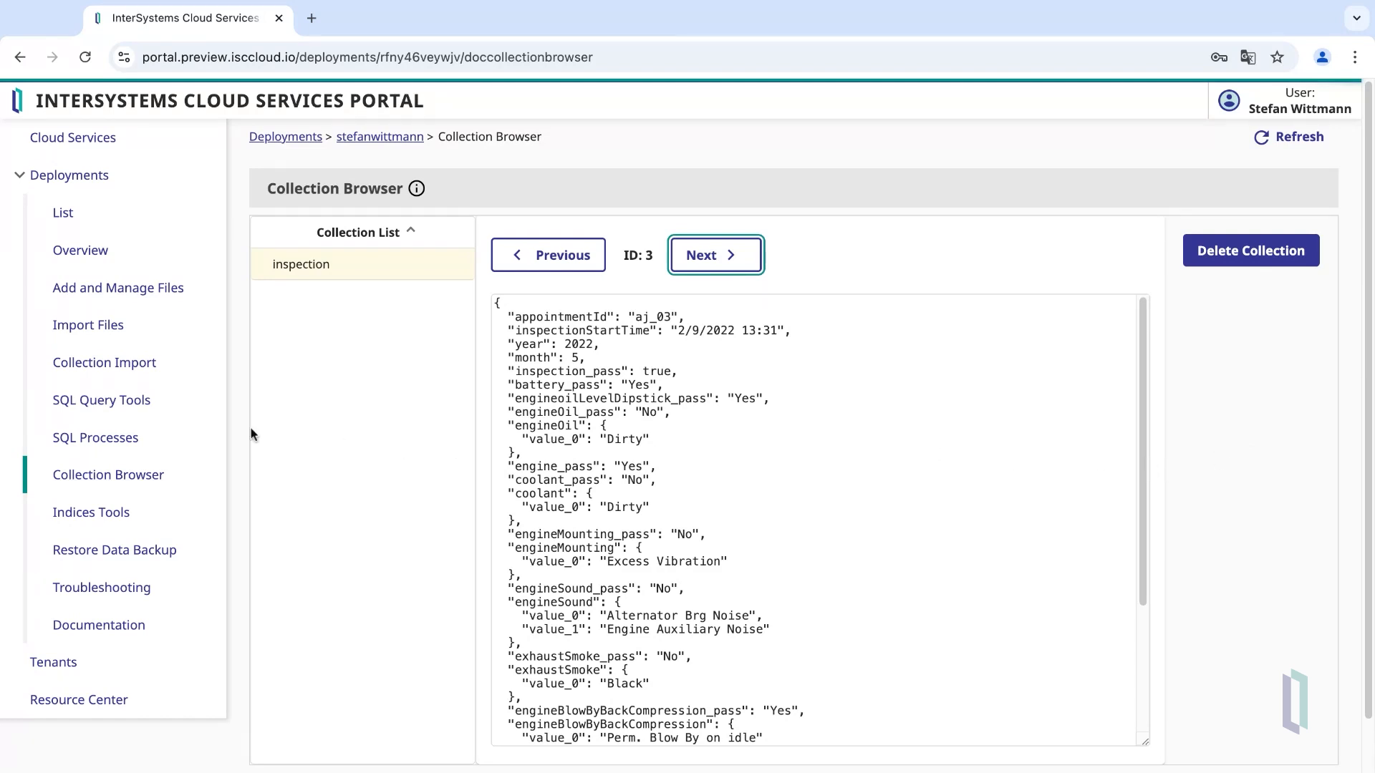
- Open SQL Query Tools with a cleared editor and Document collections expanded
left_click(134, 402)
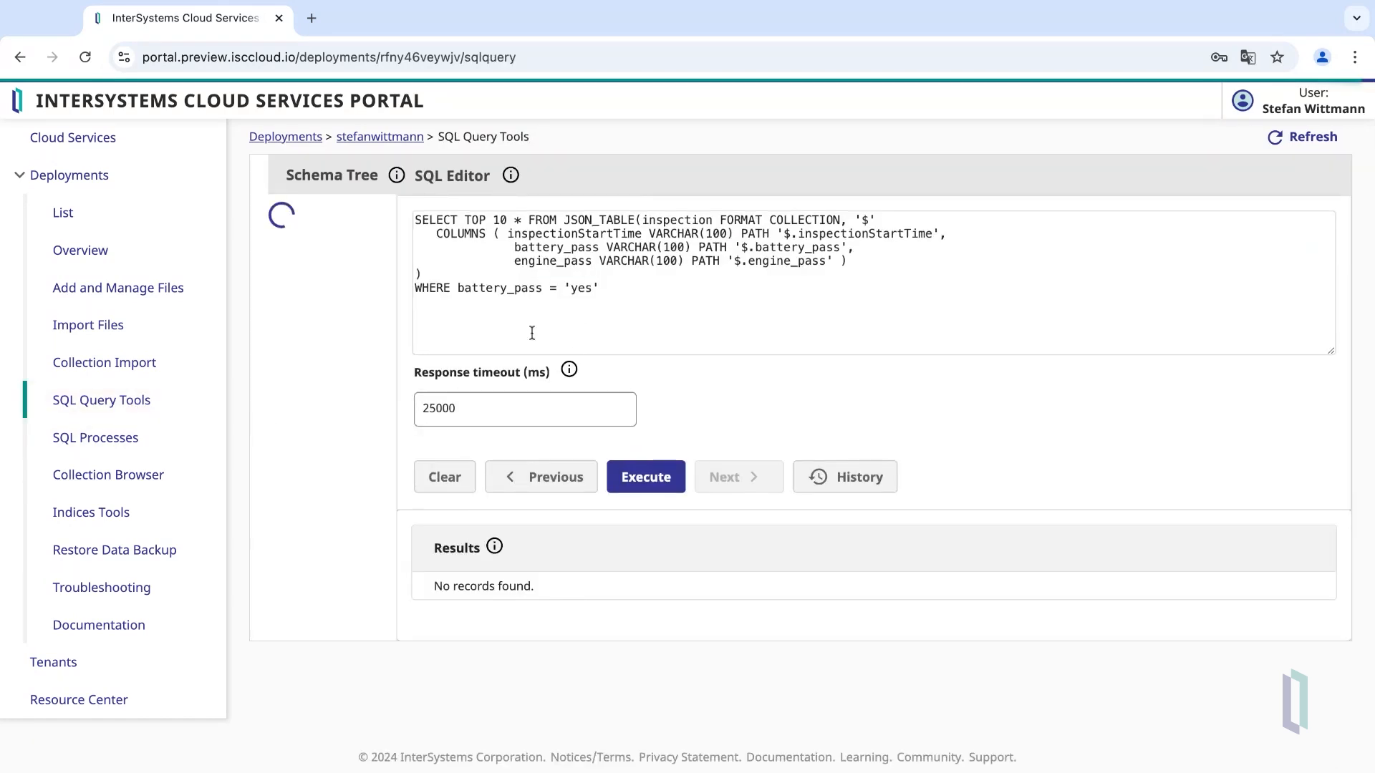
left_click(445, 477)
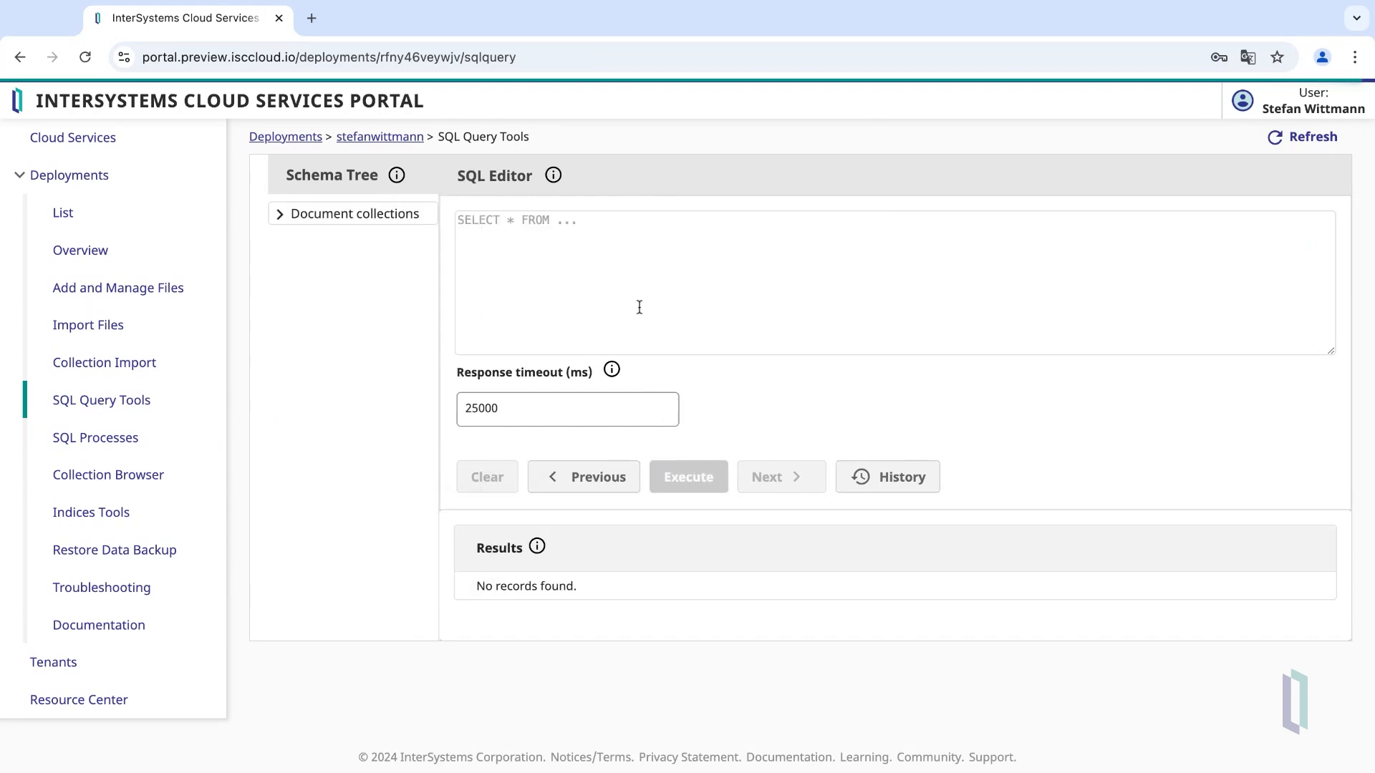
left_click(279, 214)
- Rerun SELECT COUNT(*) FROM JSON_TABLE(inspection FORMAT COLLECTION) from history, returning 1570
left_click(881, 477)
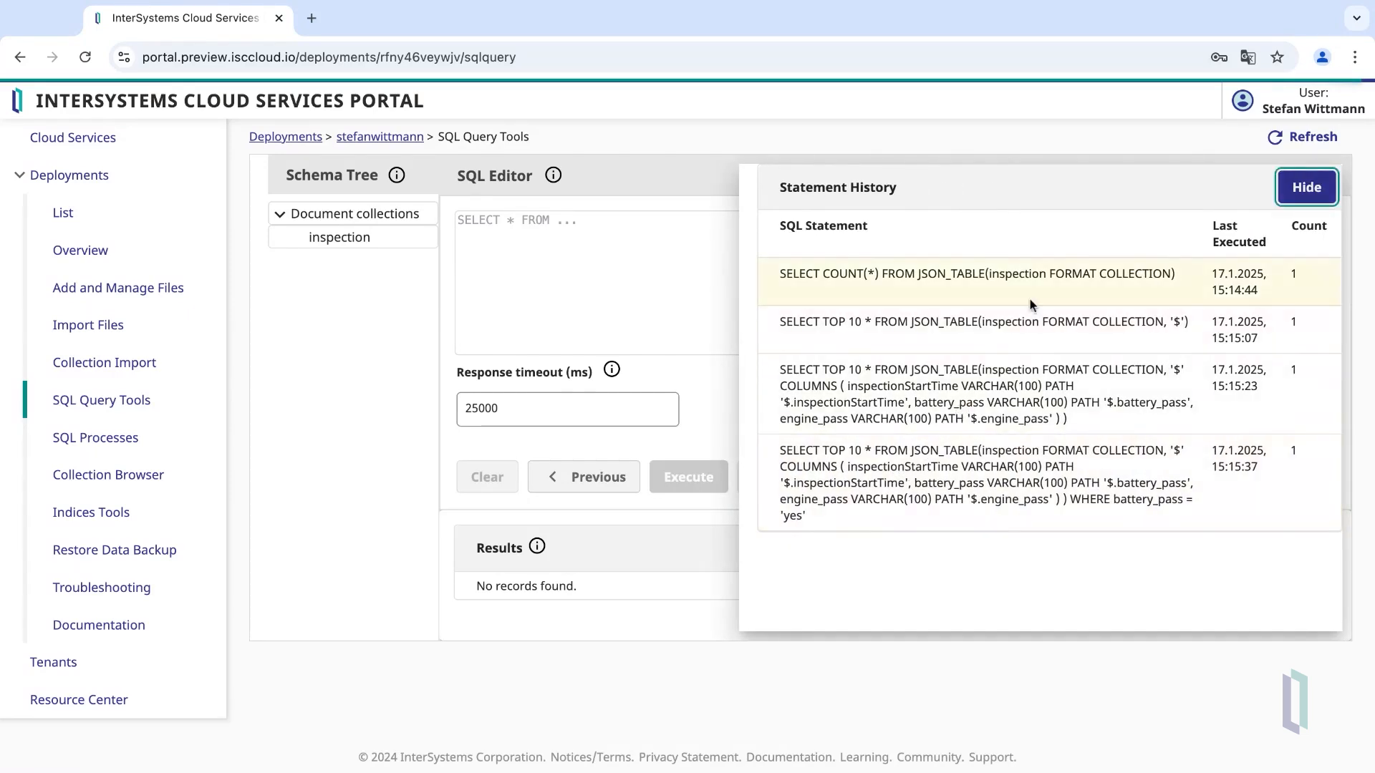
left_click(1013, 280)
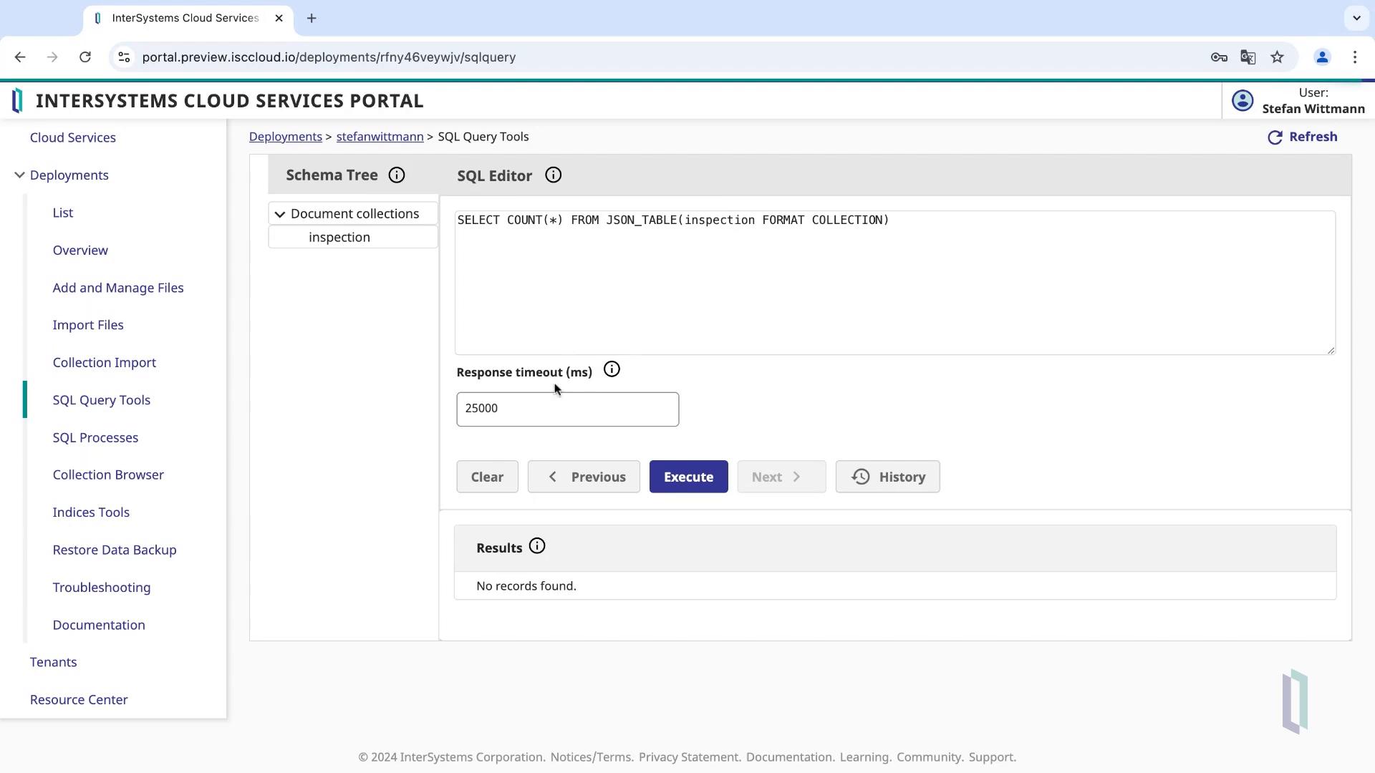
left_click(693, 477)
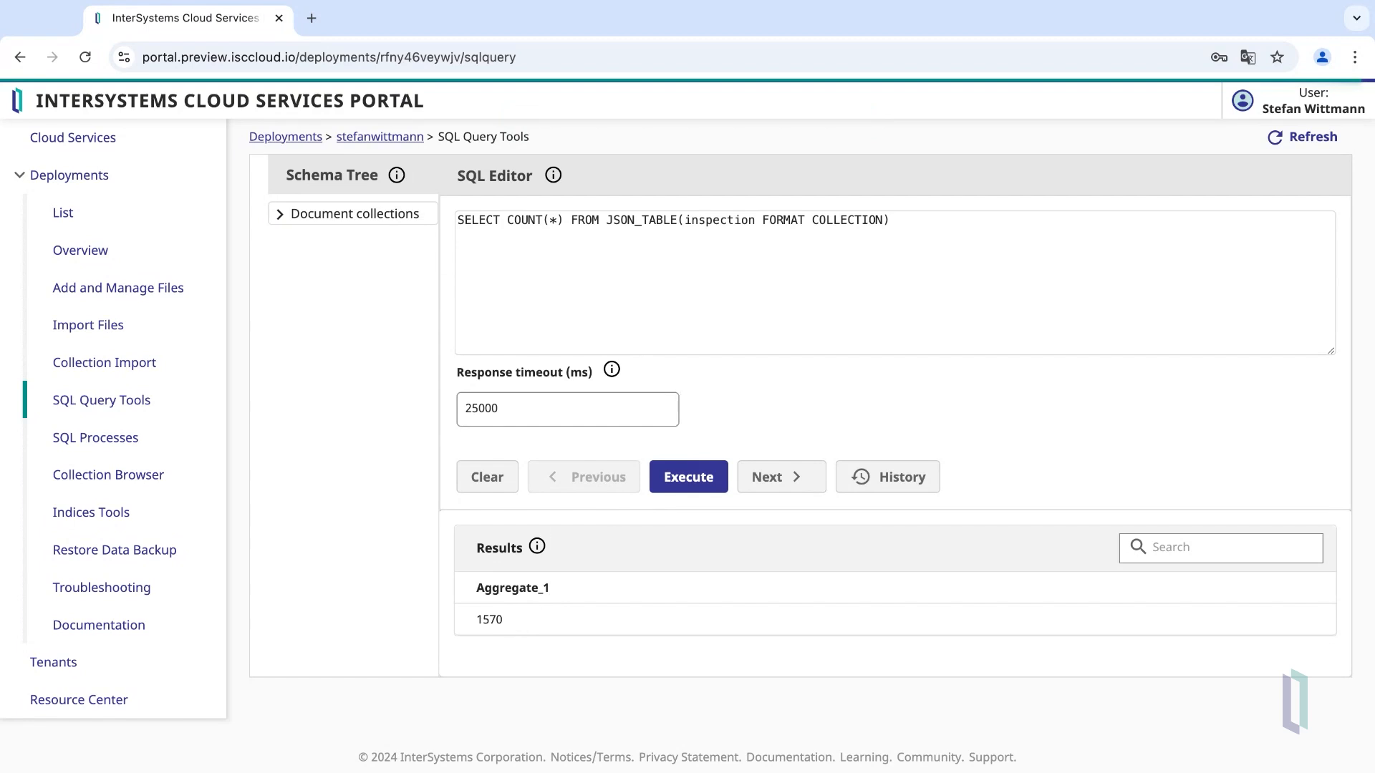
left_click(897, 477)
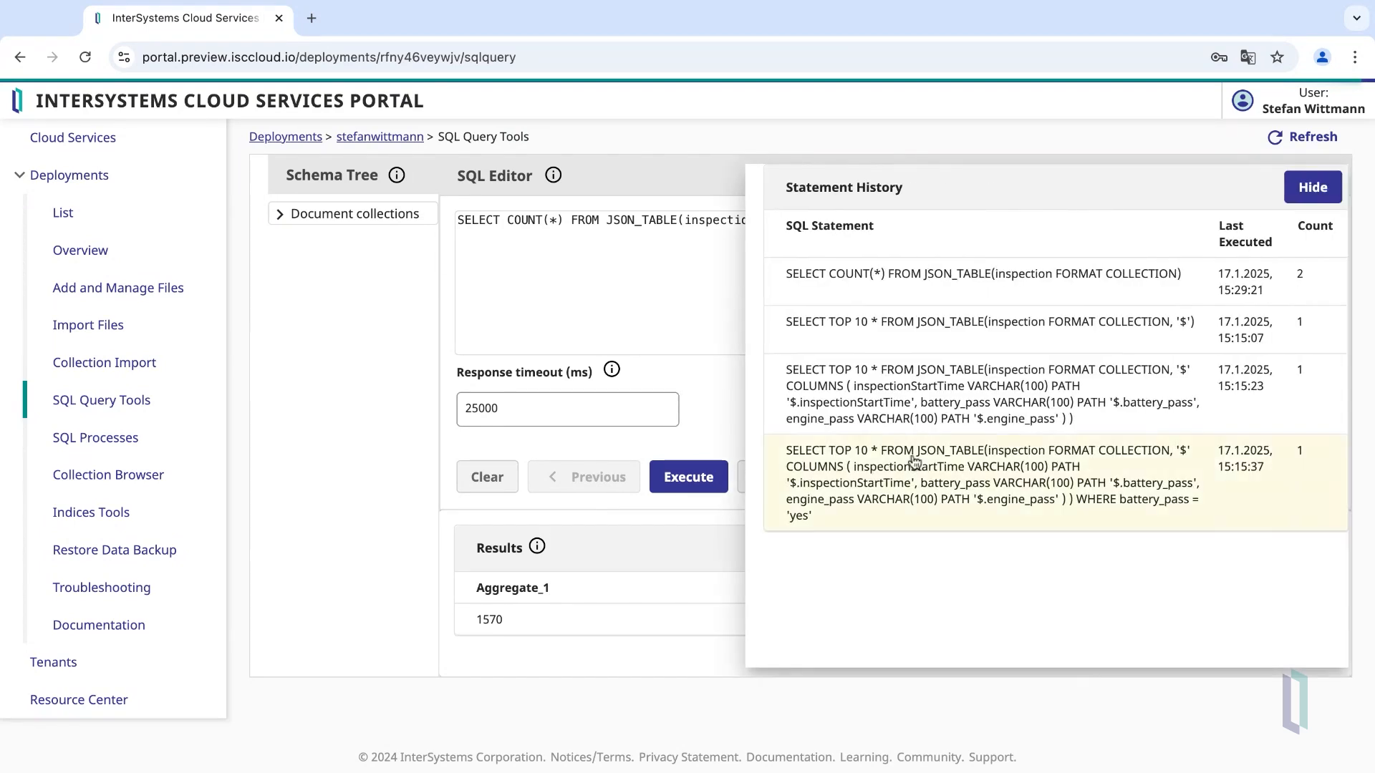
- Run SELECT TOP 10 * FROM JSON_TABLE(inspection FORMAT COLLECTION, '$') and review the rows
left_click(1018, 327)
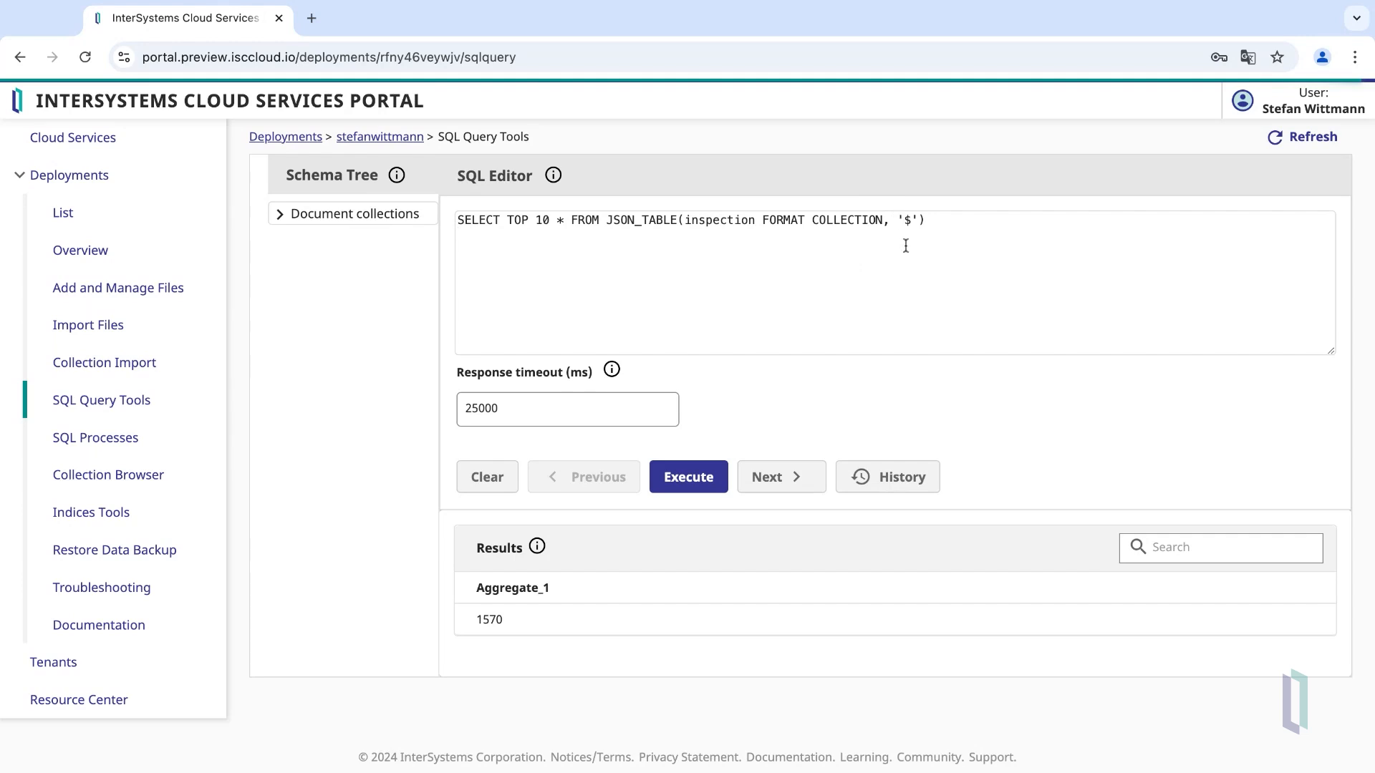
key("Return")
left_click(703, 475)
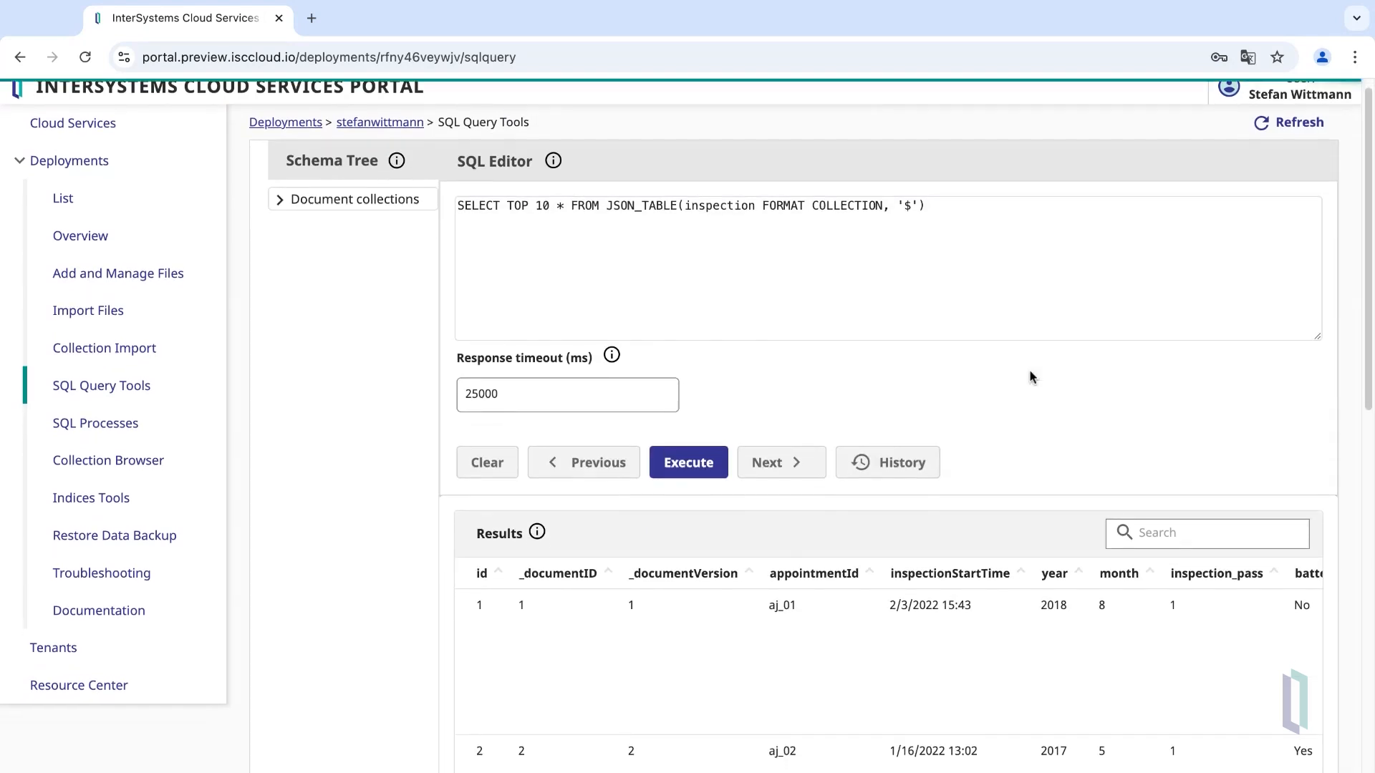
scroll(1028, 473, "down", 5)
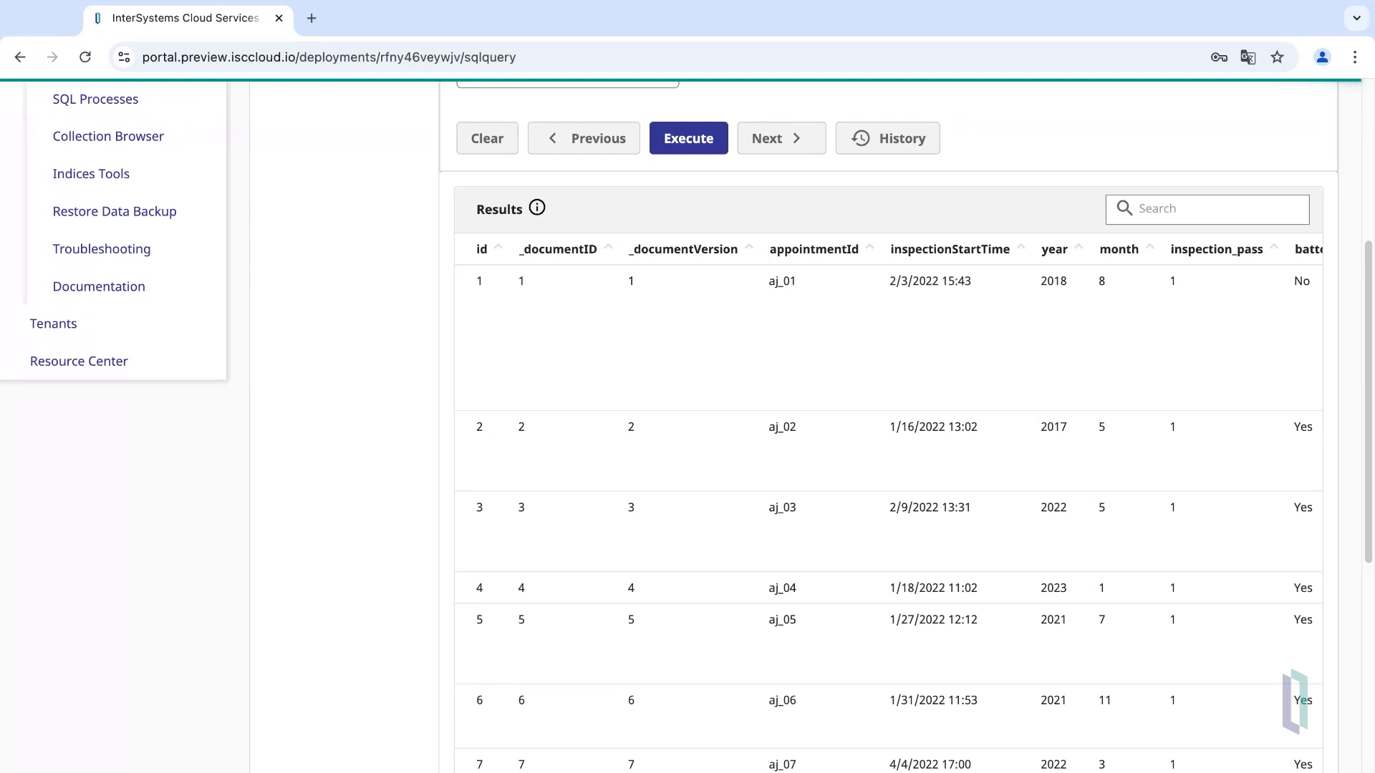
scroll(963, 415, "up", 5)
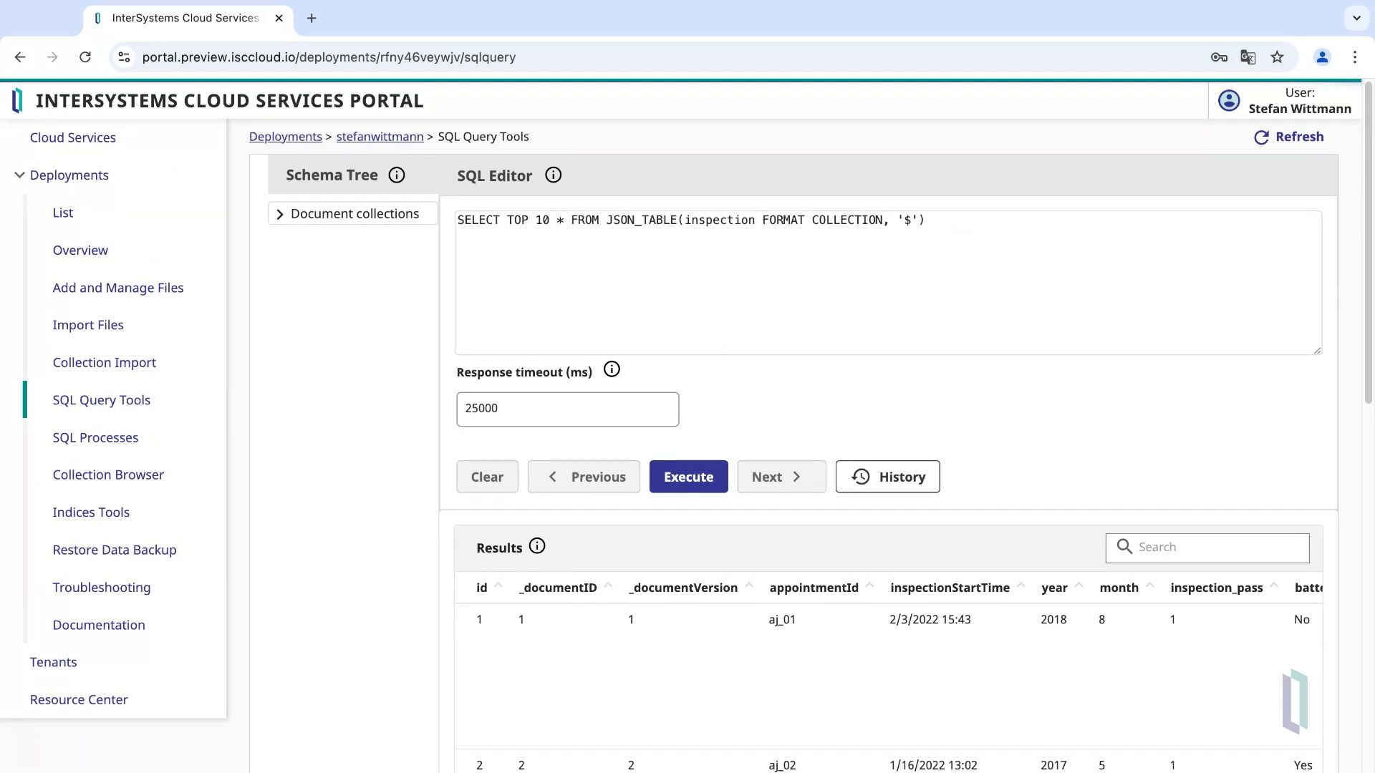
- Reload the earlier JSON_TABLE query with the COLUMNS clause from the statement history
left_click(887, 477)
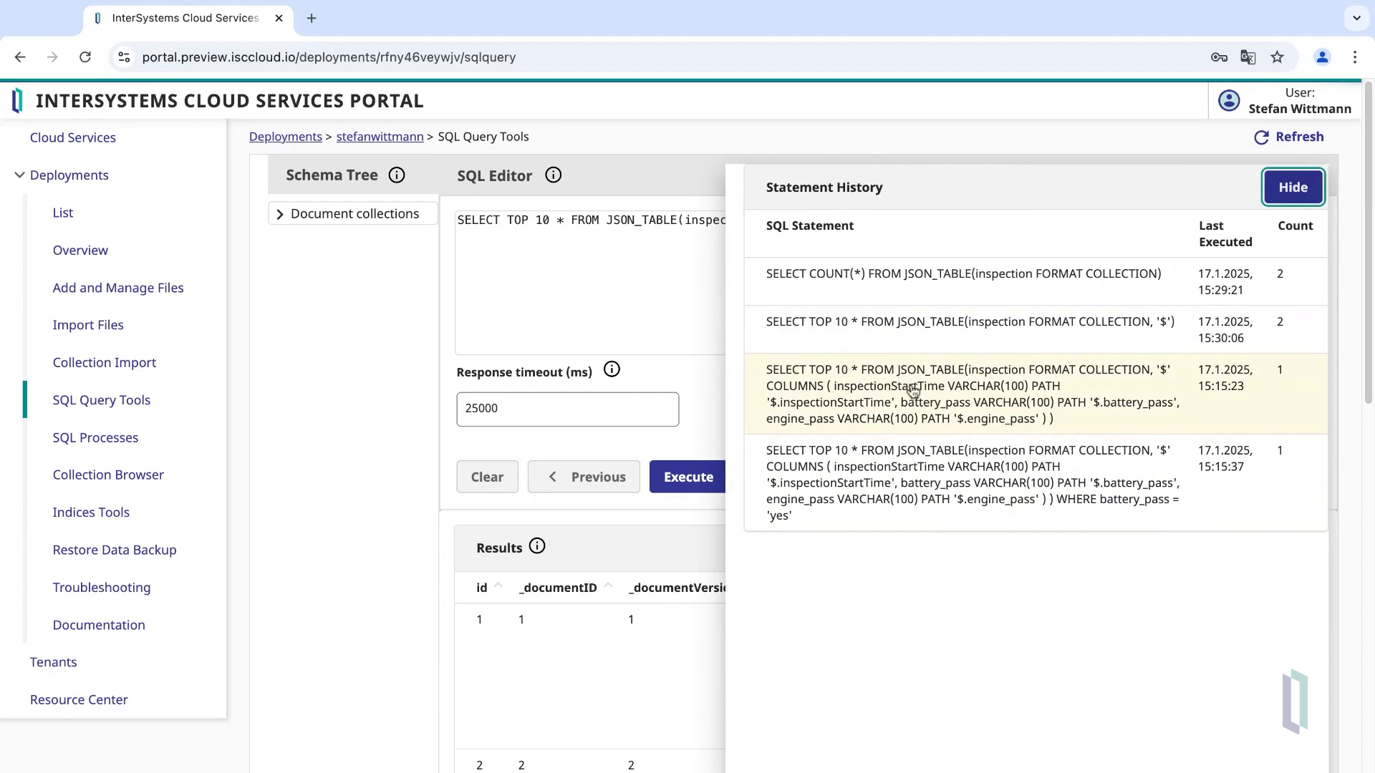
left_click(913, 393)
left_click(624, 296)
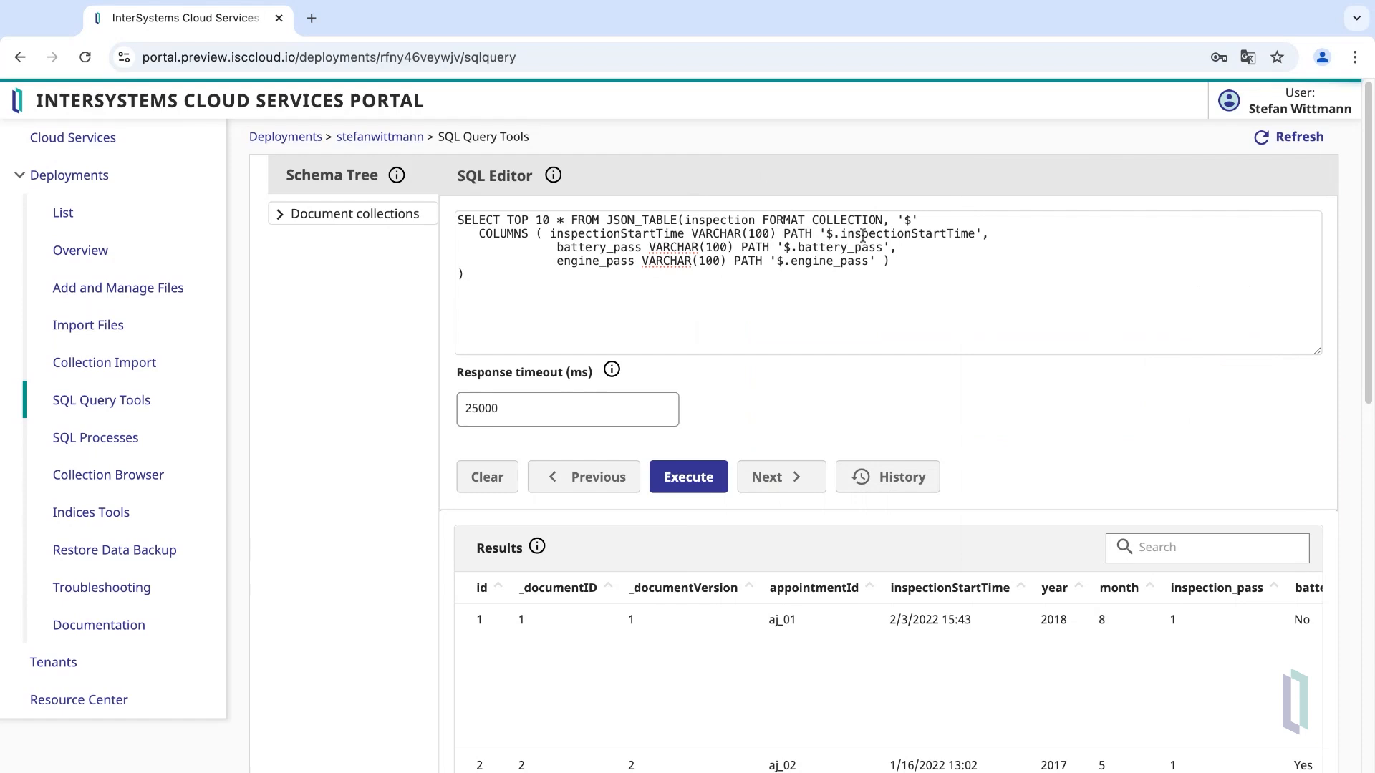
- Add a new line below the query and highlight COLUMNS and the $ root of the inspectionStartTime path
key("Return")
double_click(506, 238)
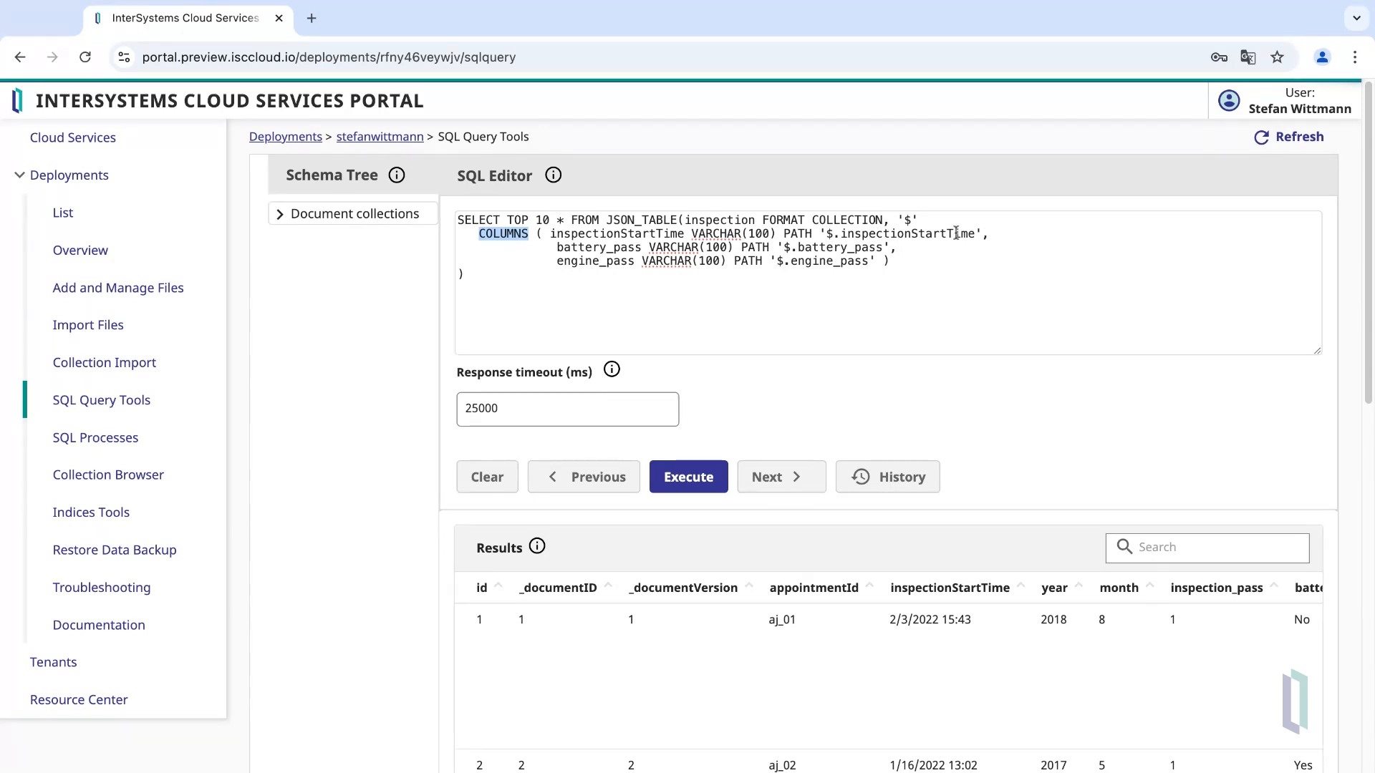
double_click(829, 233)
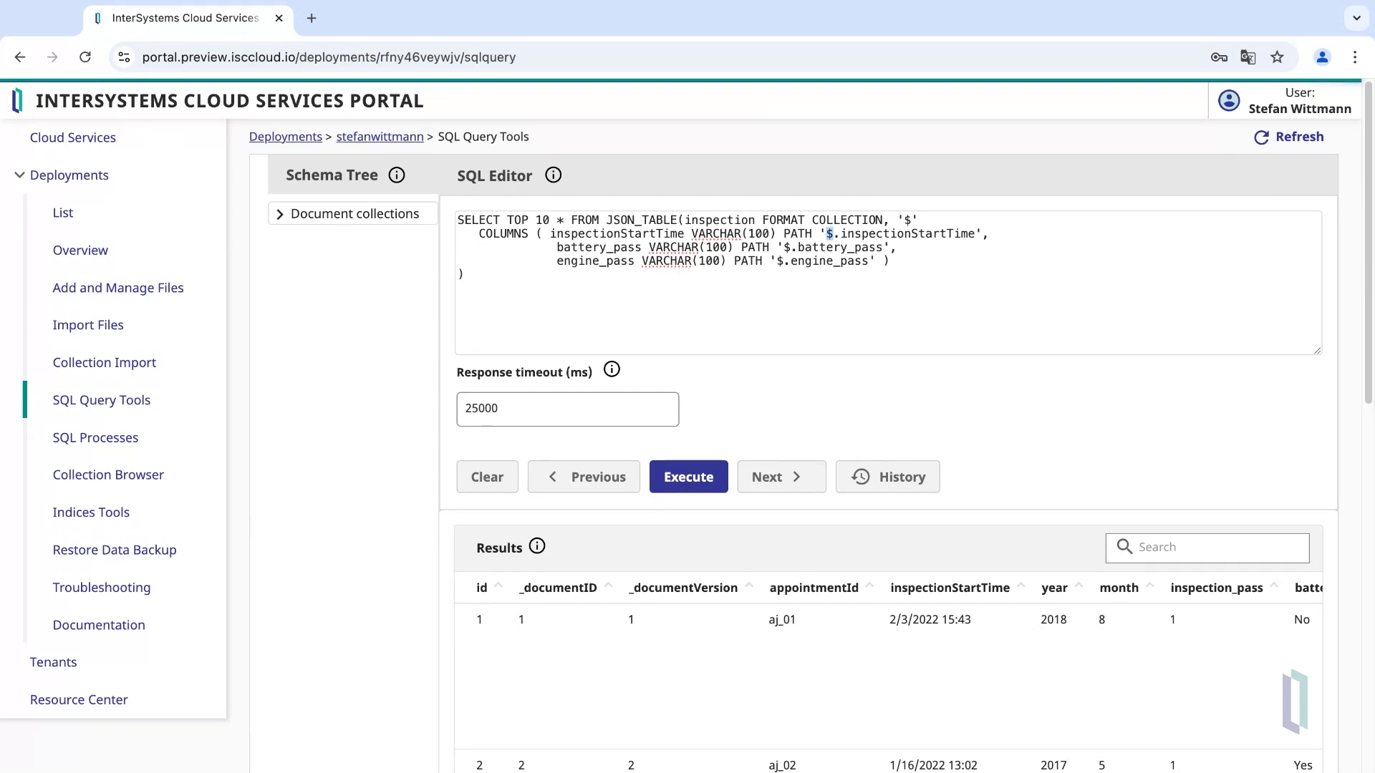
- Run the query with the inspectionStartTime, battery_pass and engine_pass columns and review its results
left_click(716, 473)
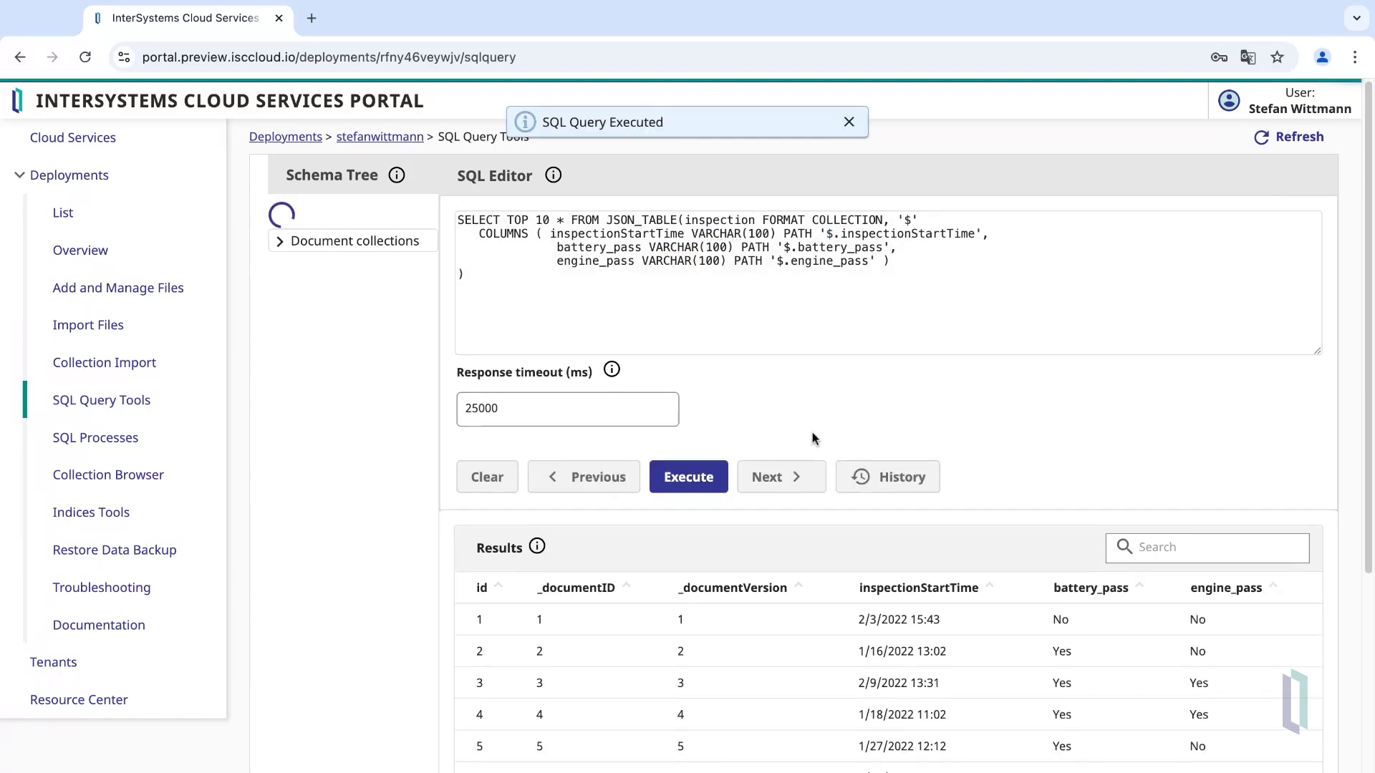
scroll(962, 373, "down", 4)
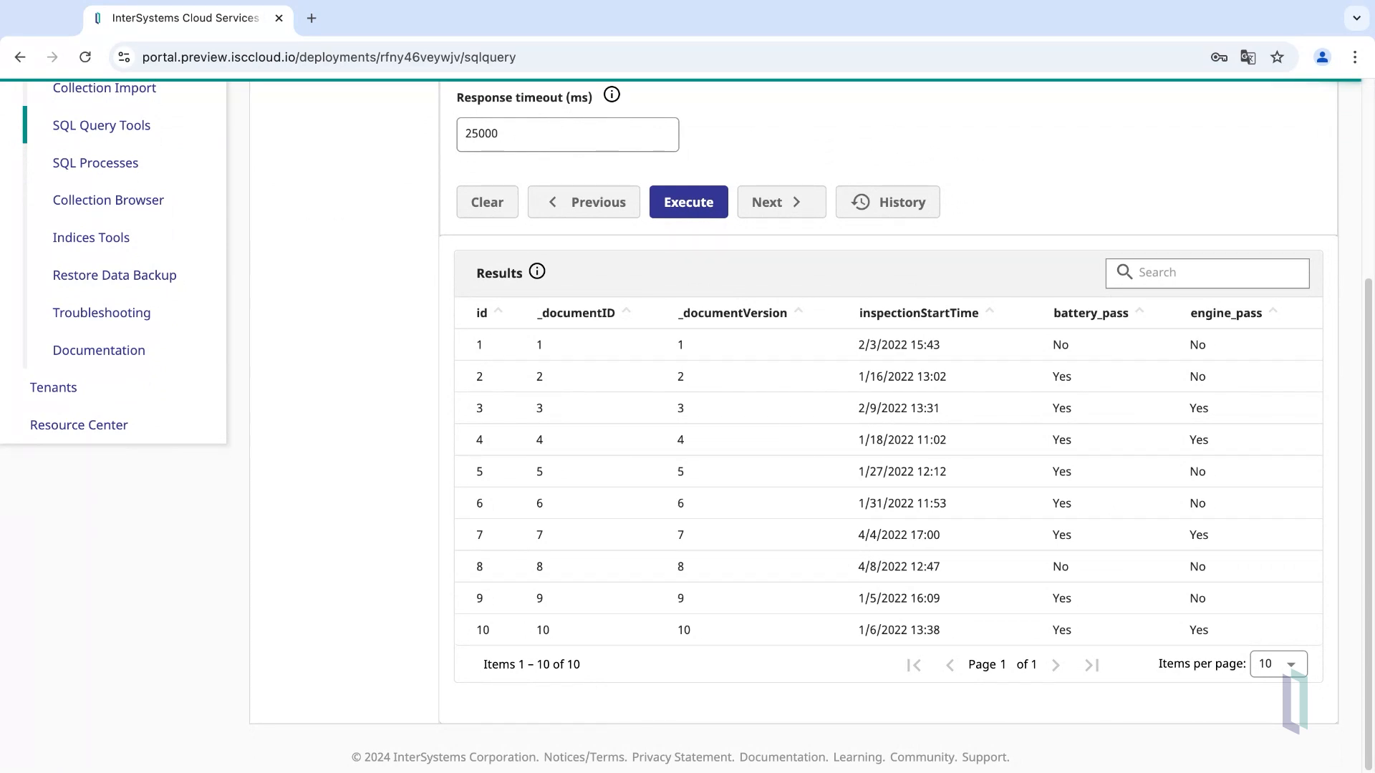
scroll(1174, 388, "up", 3)
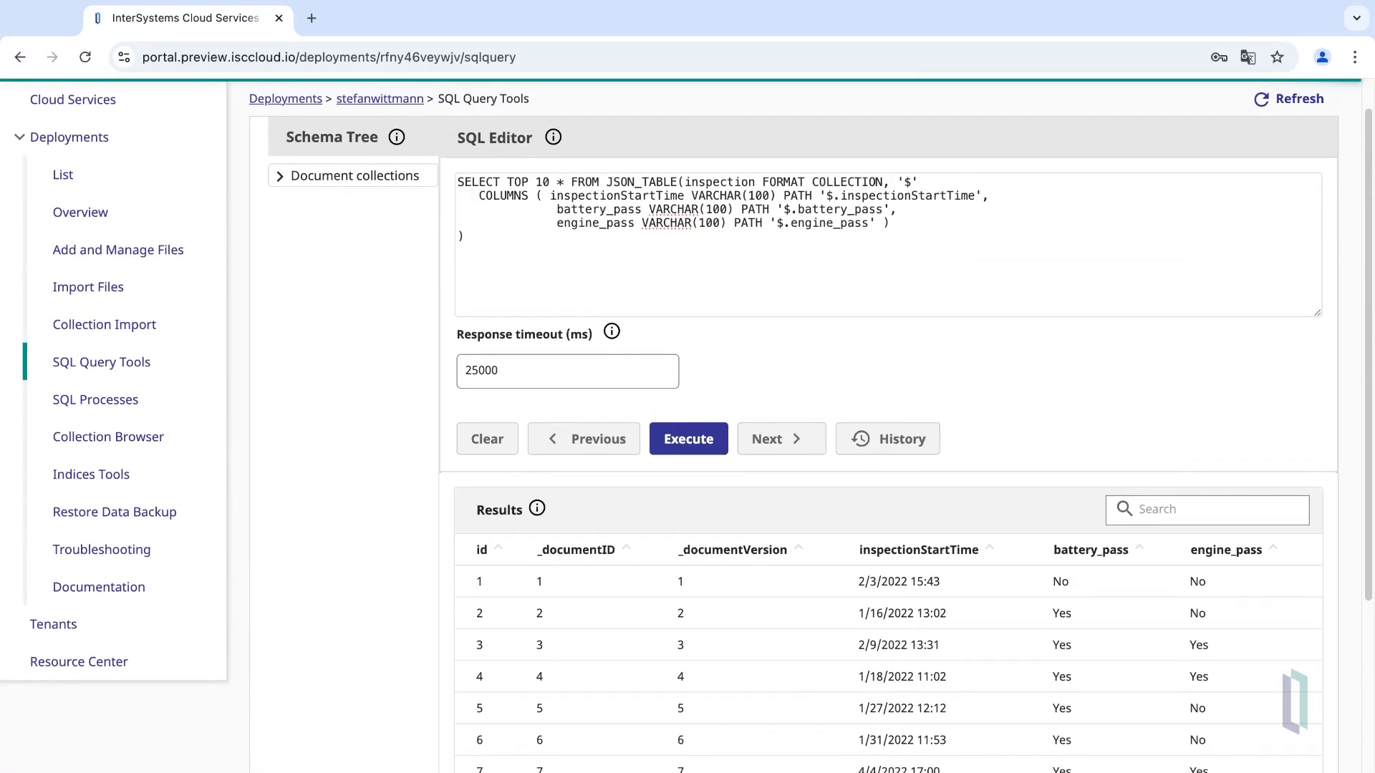
- Append the filter WHERE battery_pass = 'yes' to the JSON_TABLE query
key("Return")
type("WHERE battery_pass = 'yes'")
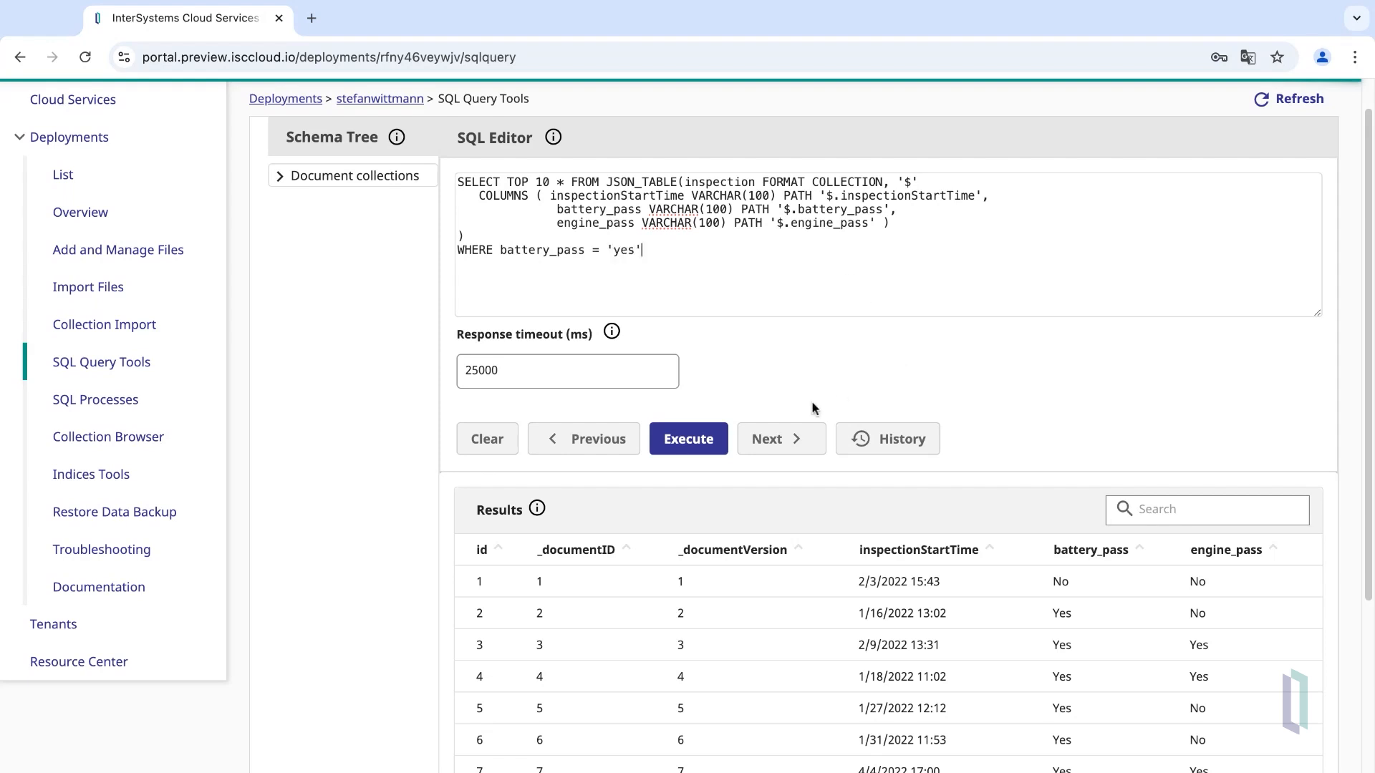
- Run the filtered query and check the 10 returned rows all show battery_pass Yes
left_click(706, 438)
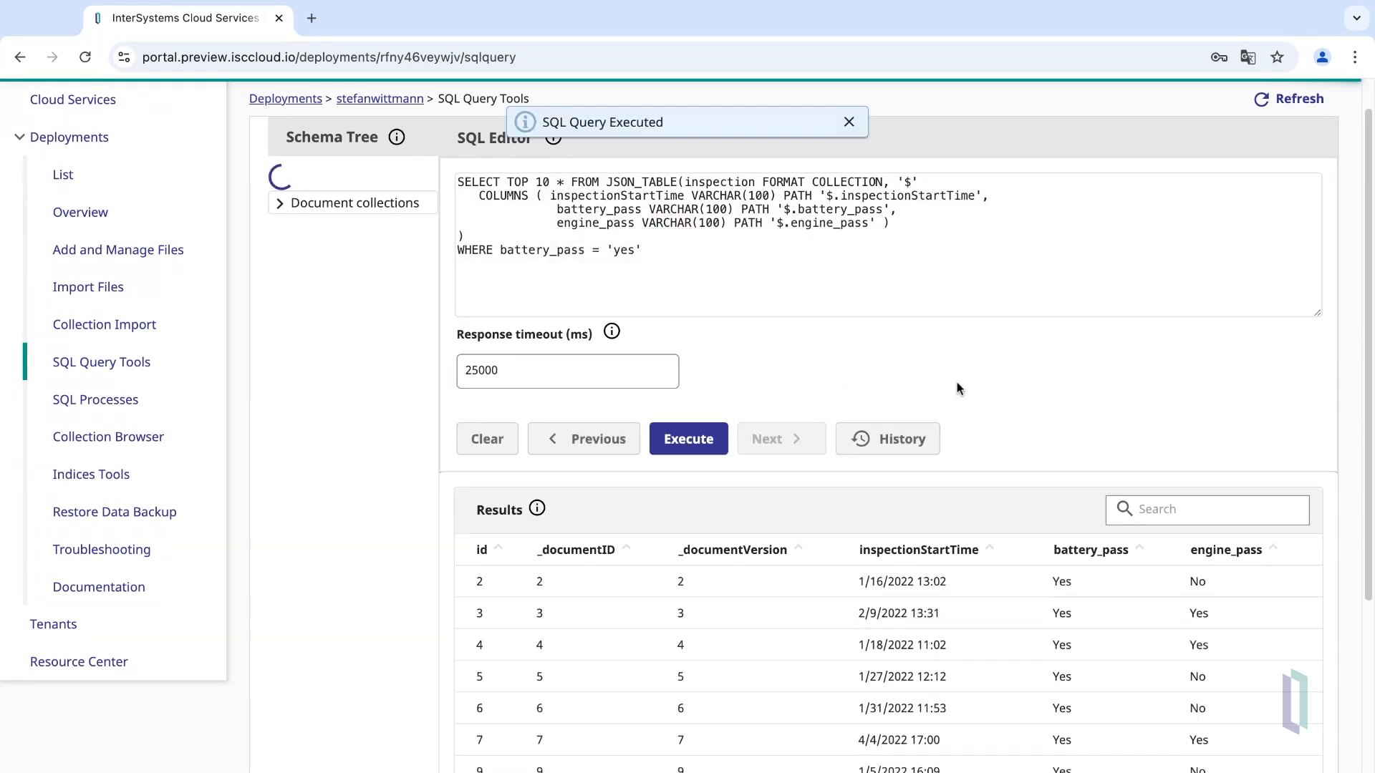
scroll(960, 391, "down", 3)
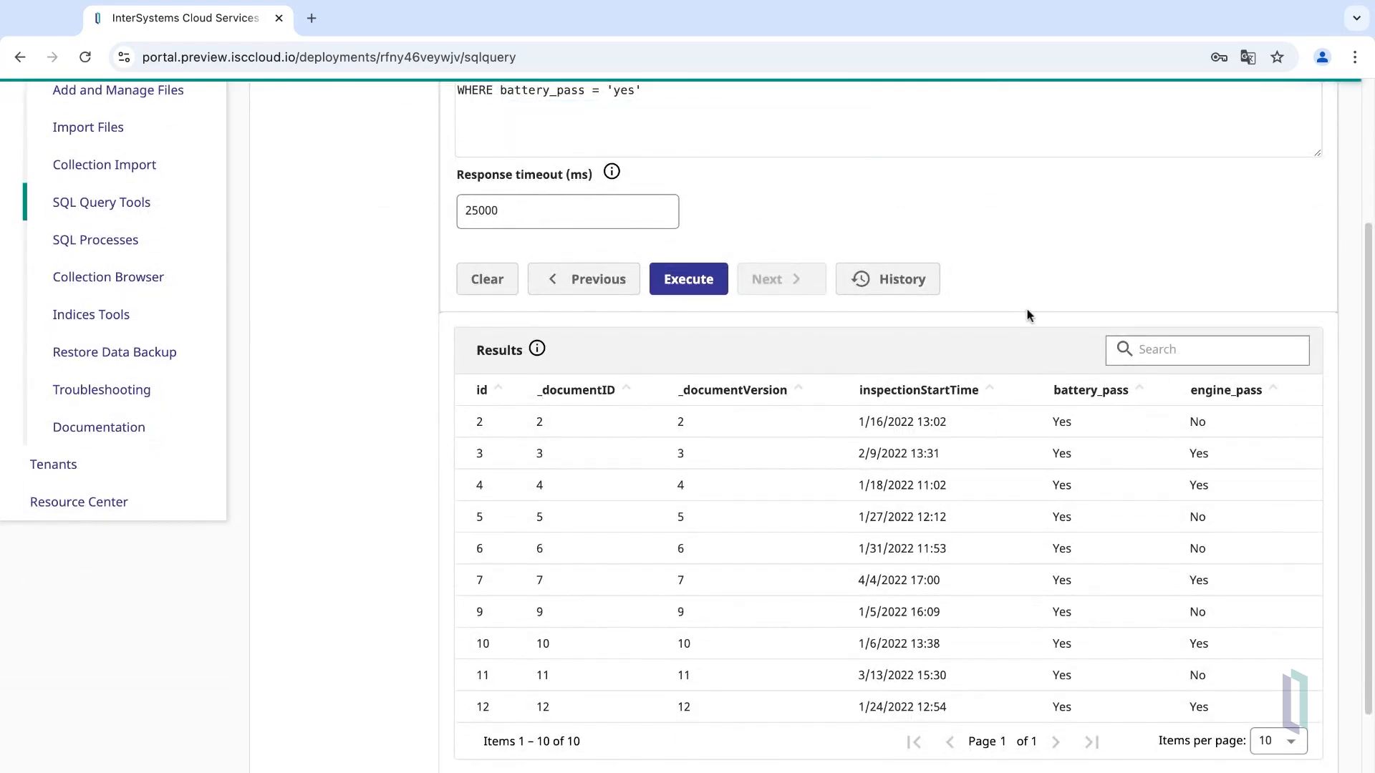
scroll(1031, 298, "up", 1)
scroll(1031, 299, "up", 3)
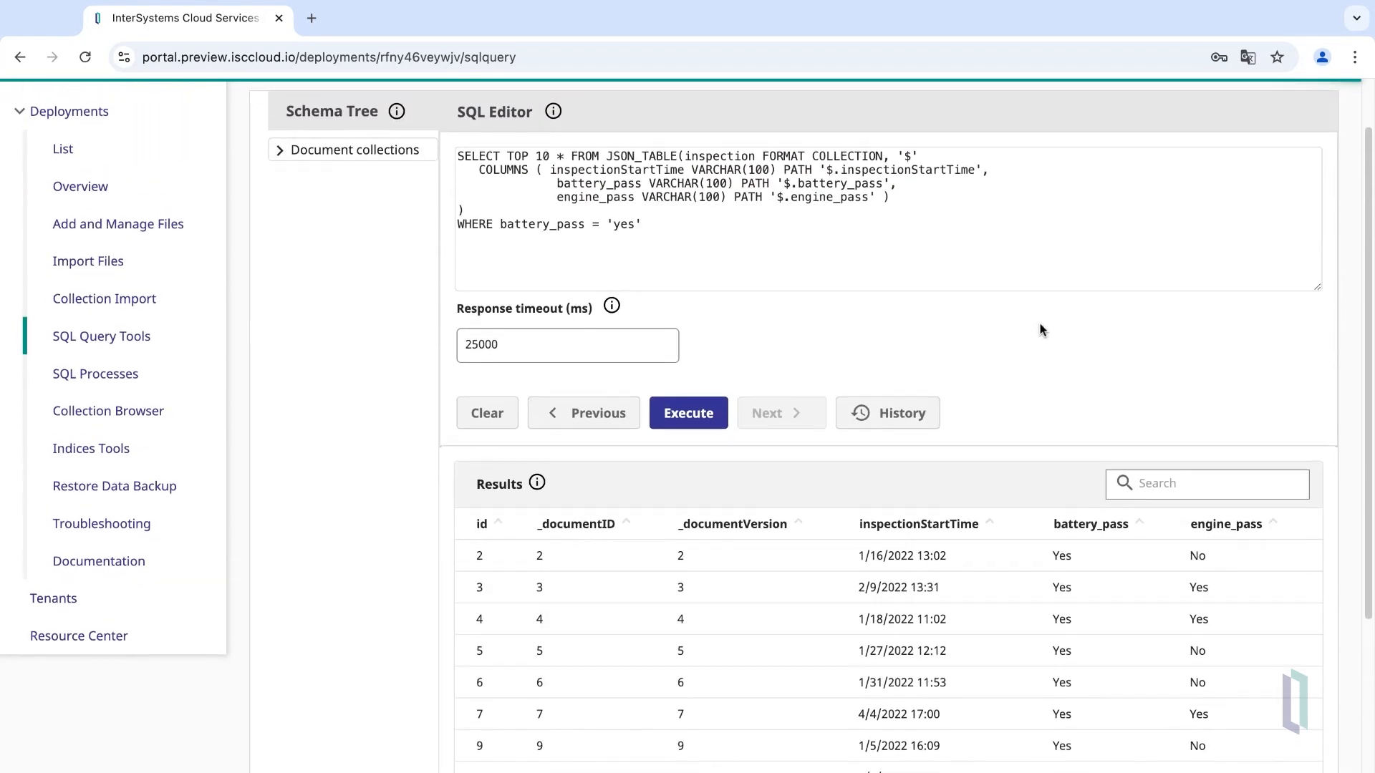